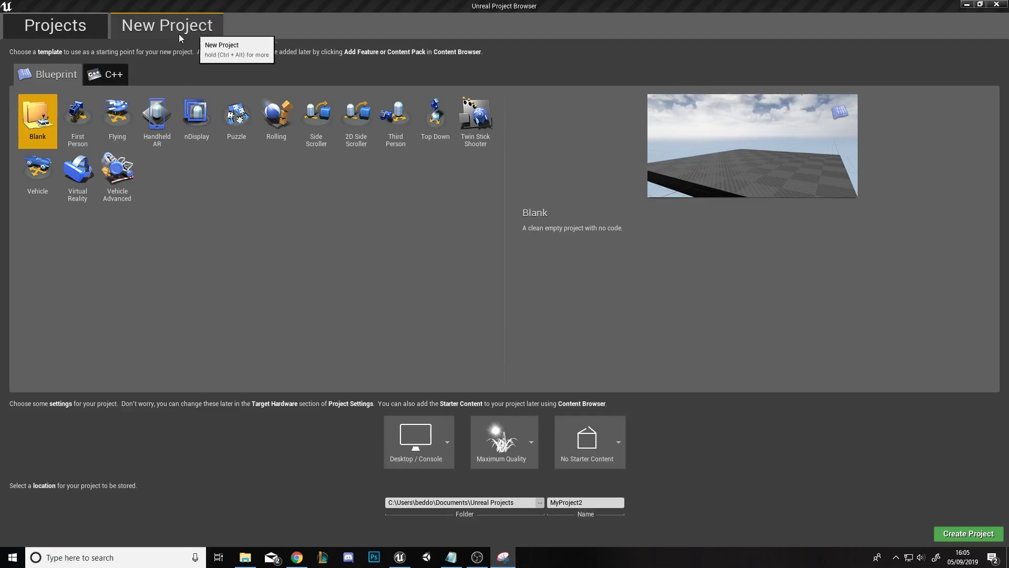
Step: Create a Blank Blueprint project named CharacterTutorial with no starter content
click(46, 131)
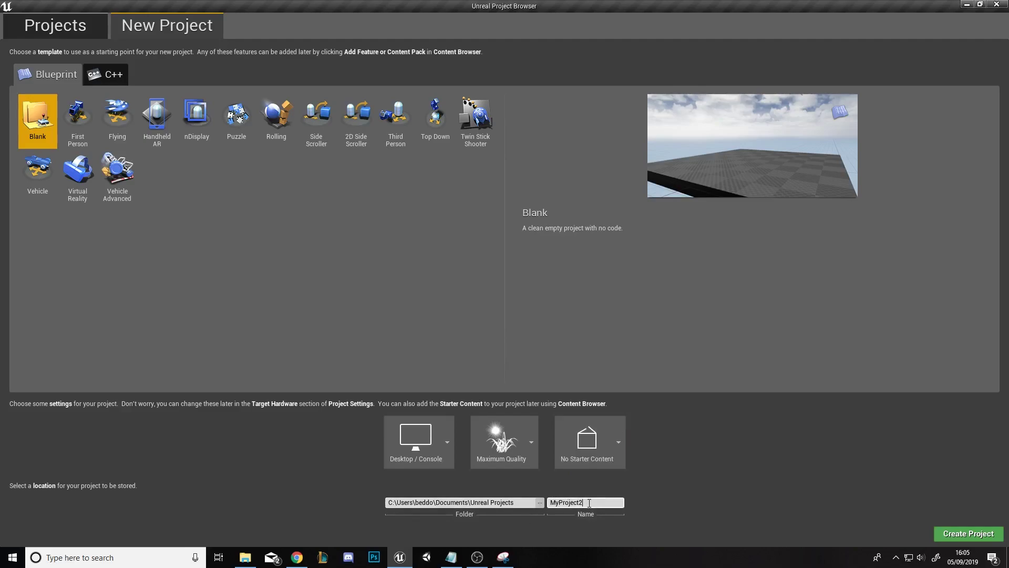
drag(589, 503, 550, 503)
text(CharacterTutorial)
click(970, 533)
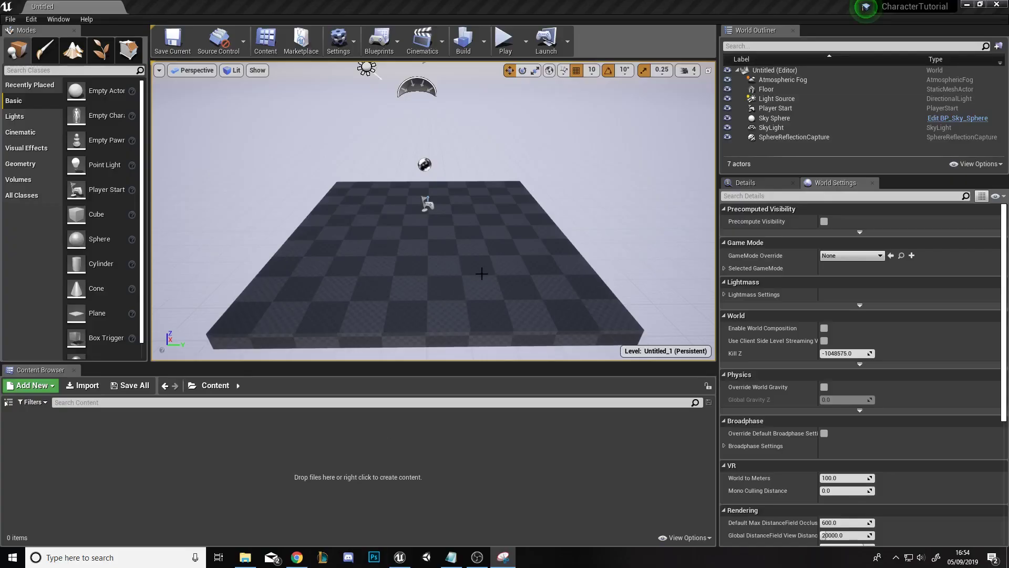
Step: Make a new folder named Character in the Content Browser and open it
mouse_move(482, 274)
right_down()
mouse_move(481, 220)
mouse_move(482, 289)
right_up()
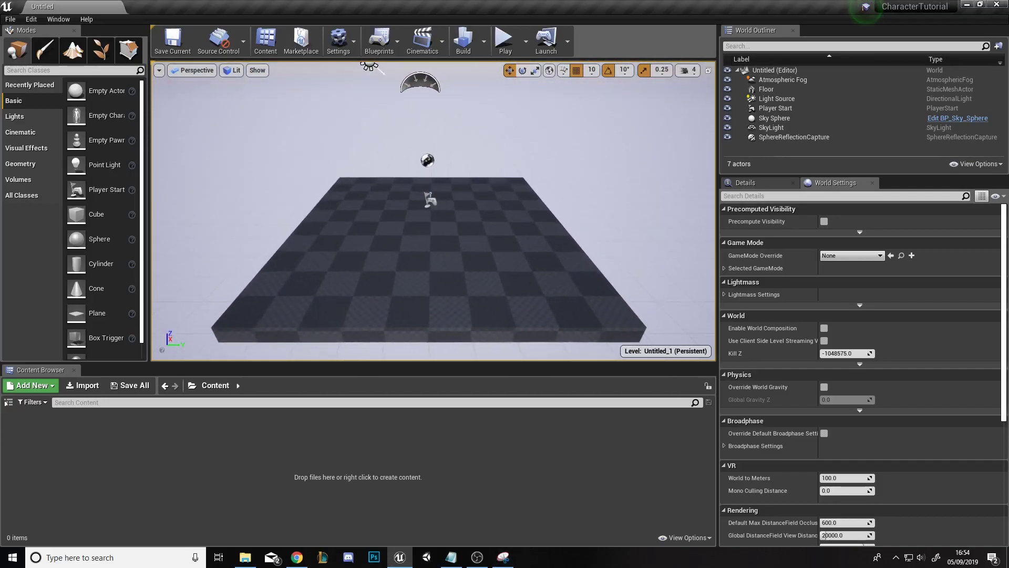
right_click(44, 446)
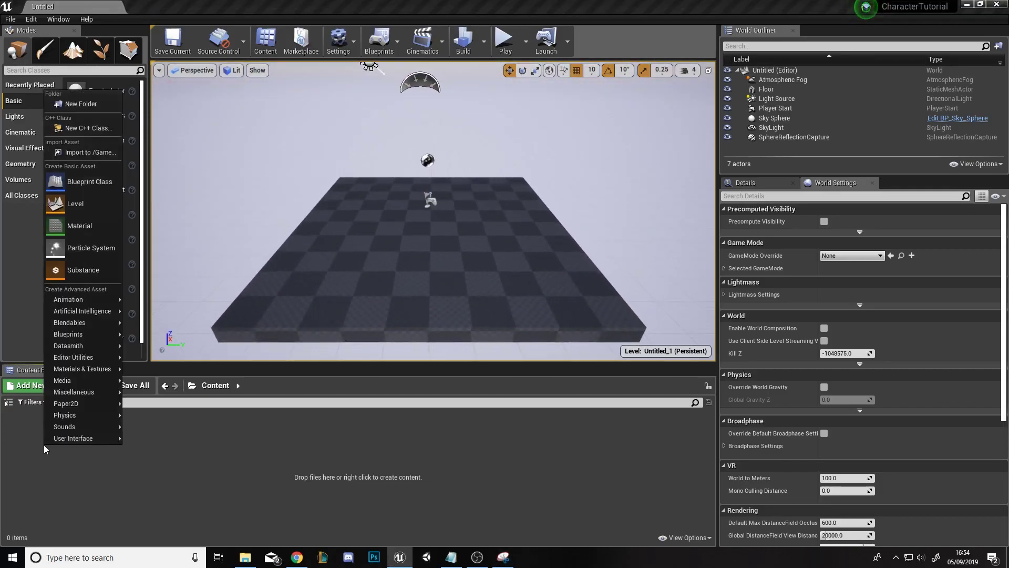
click(106, 105)
text(Character)
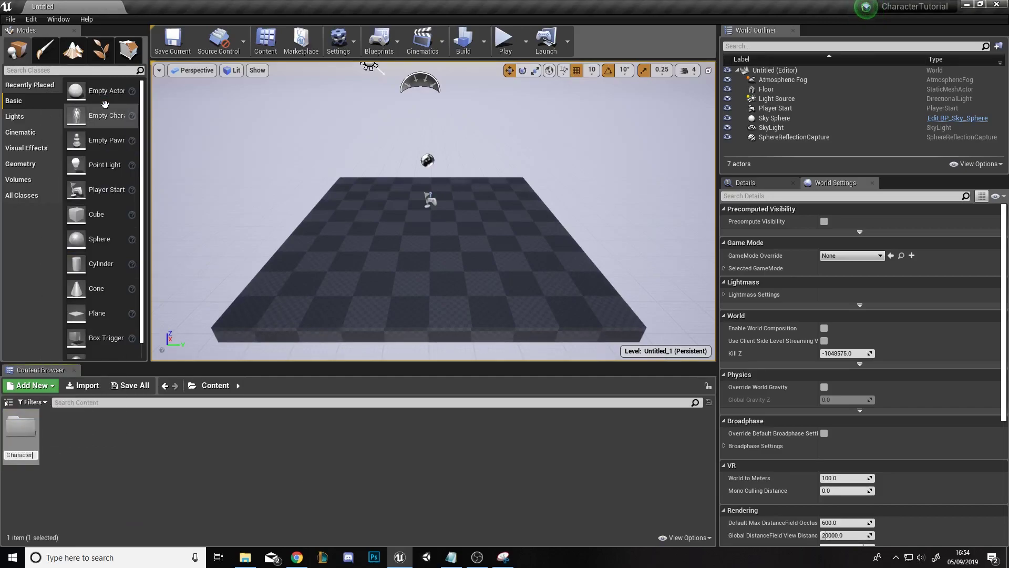
key(Return)
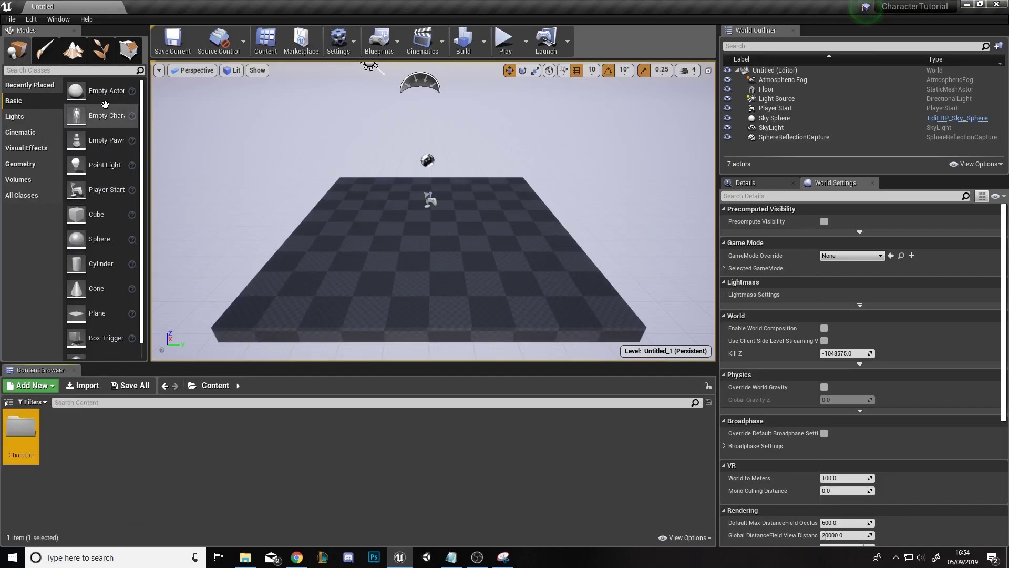
double_click(22, 434)
right_click(53, 442)
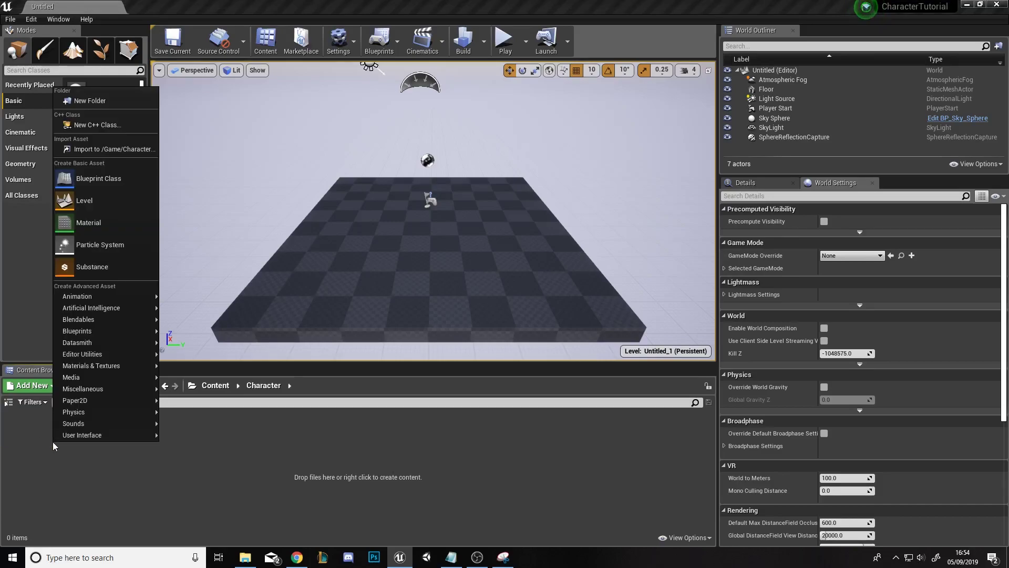
Step: Create a Blueprint class with parent PaperCharacter and name it TutorialCharacter
click(108, 173)
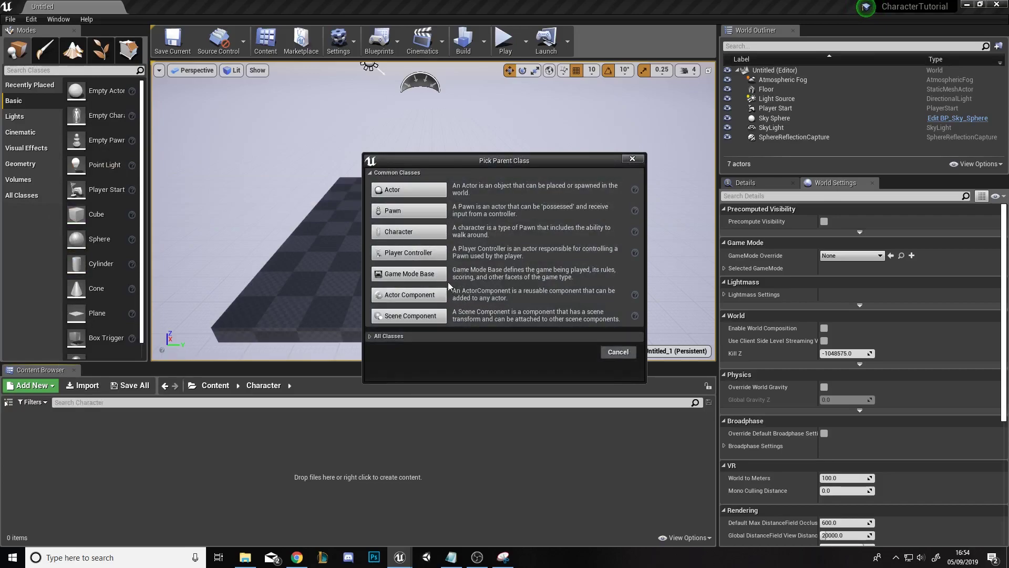
click(373, 336)
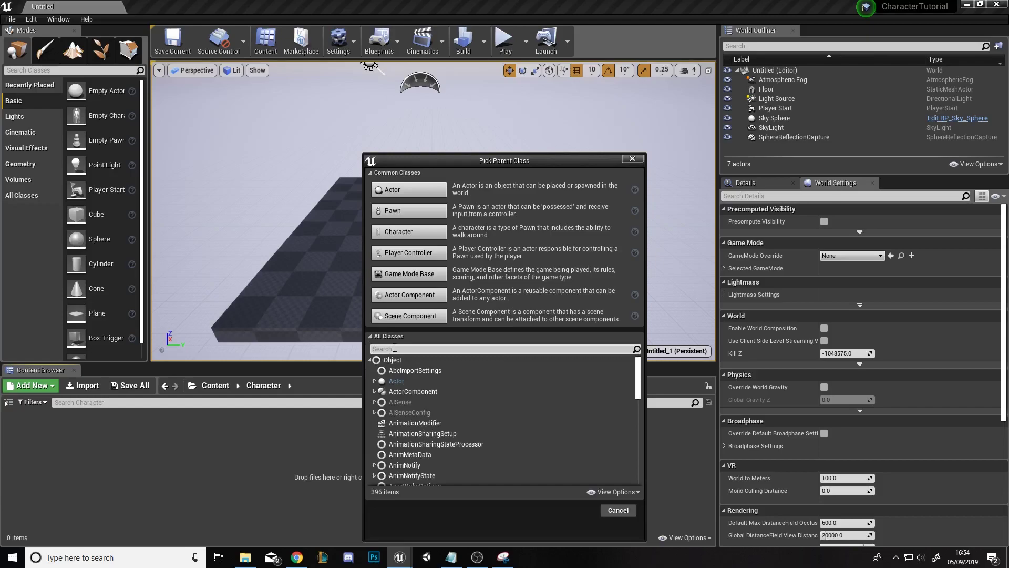
click(394, 348)
text(papercharacter)
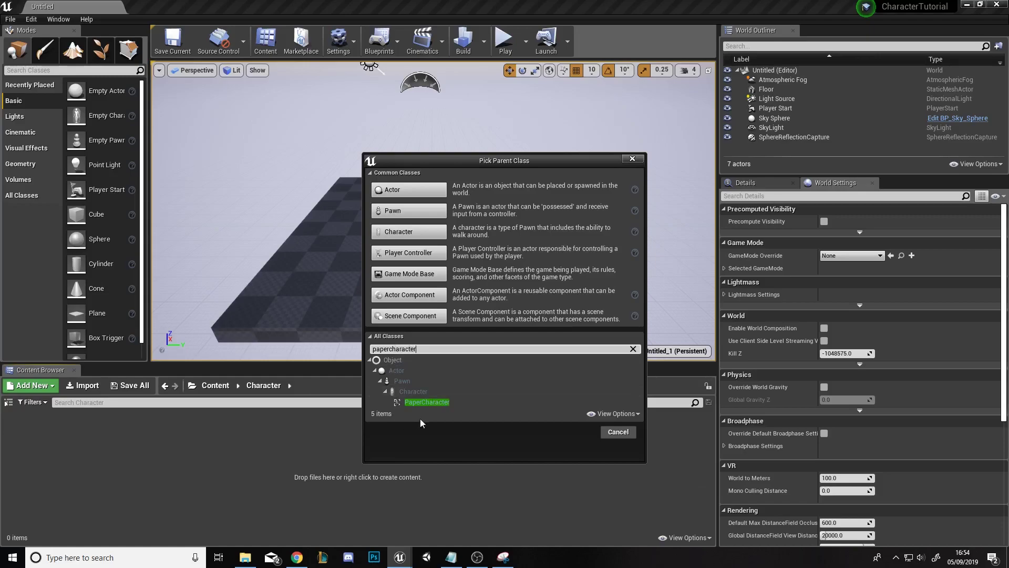
click(434, 403)
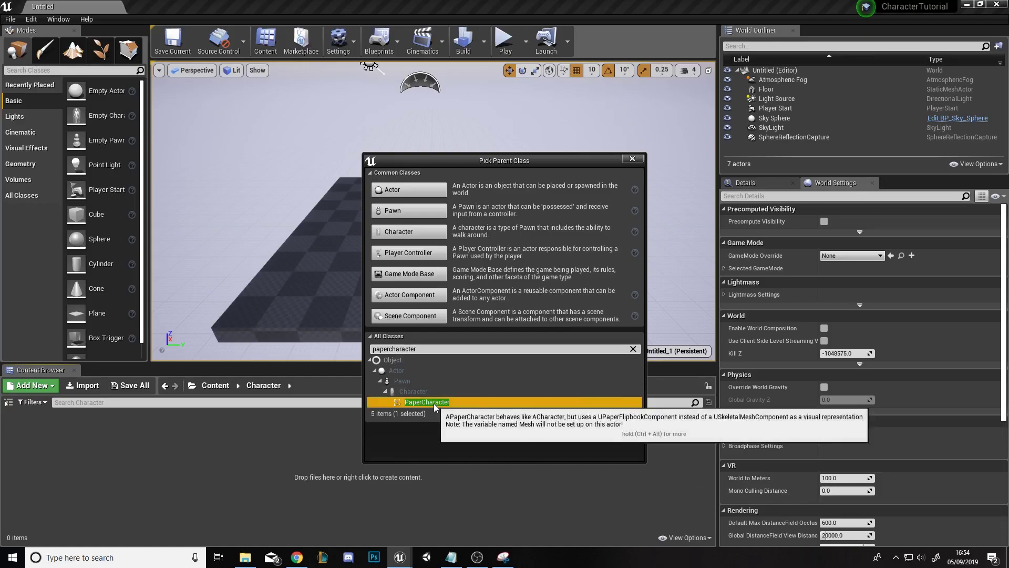
click(575, 432)
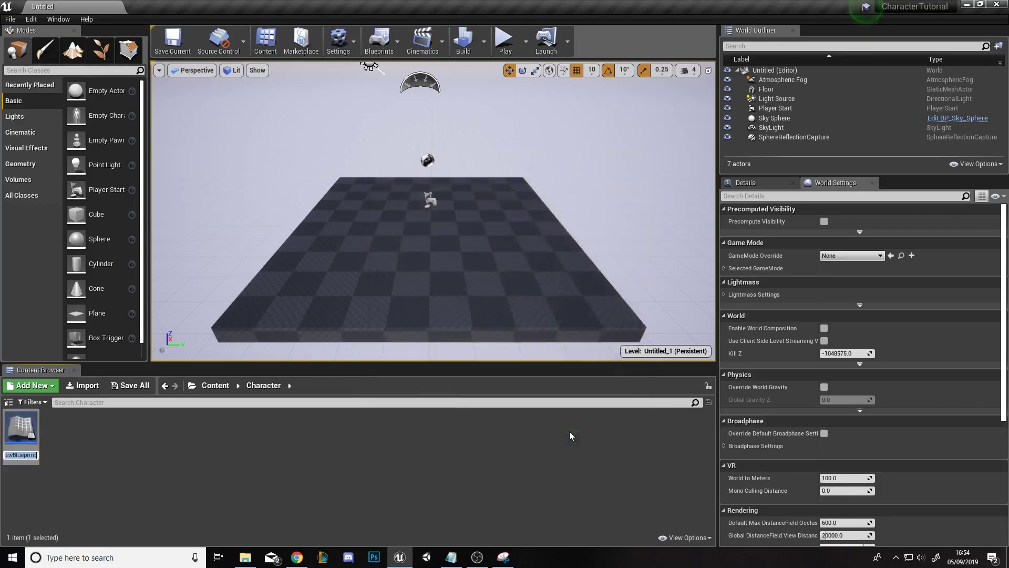
text(TutorialC)
text(haracter)
key(Return)
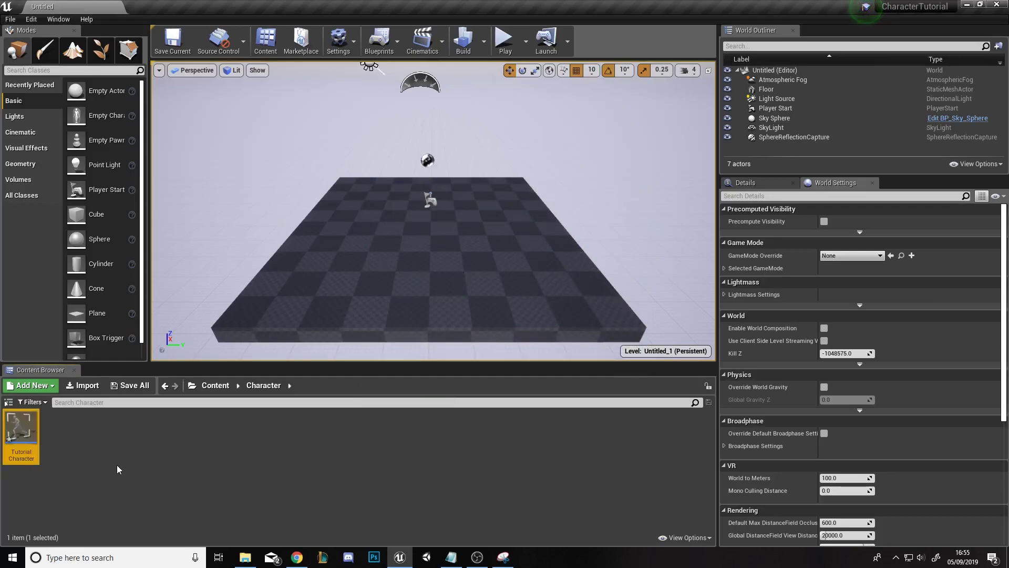
Step: Open TutorialCharacter in its own tab docked beside the level, then return to the level
double_click(27, 425)
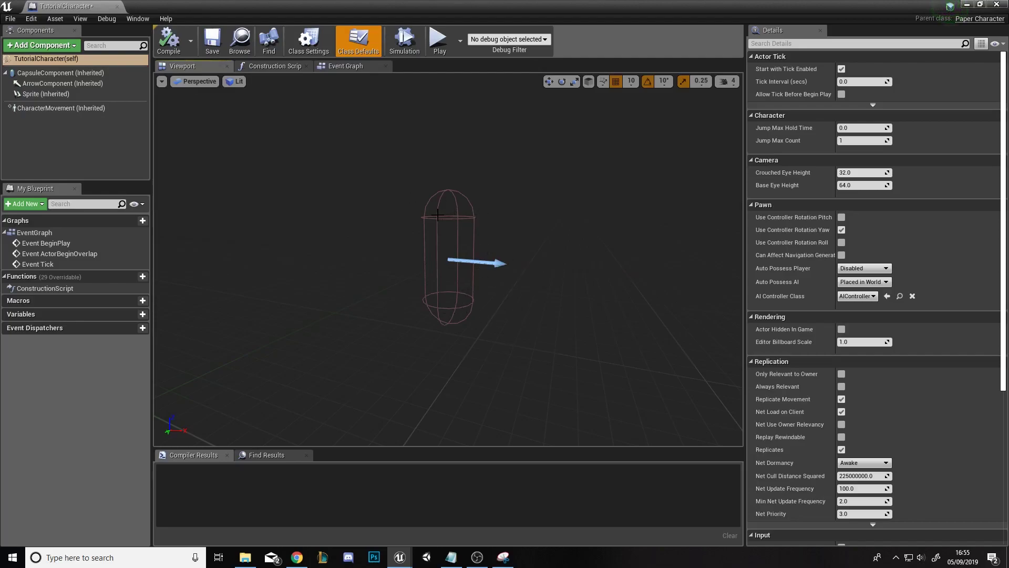
drag(100, 6, 155, 5)
click(76, 6)
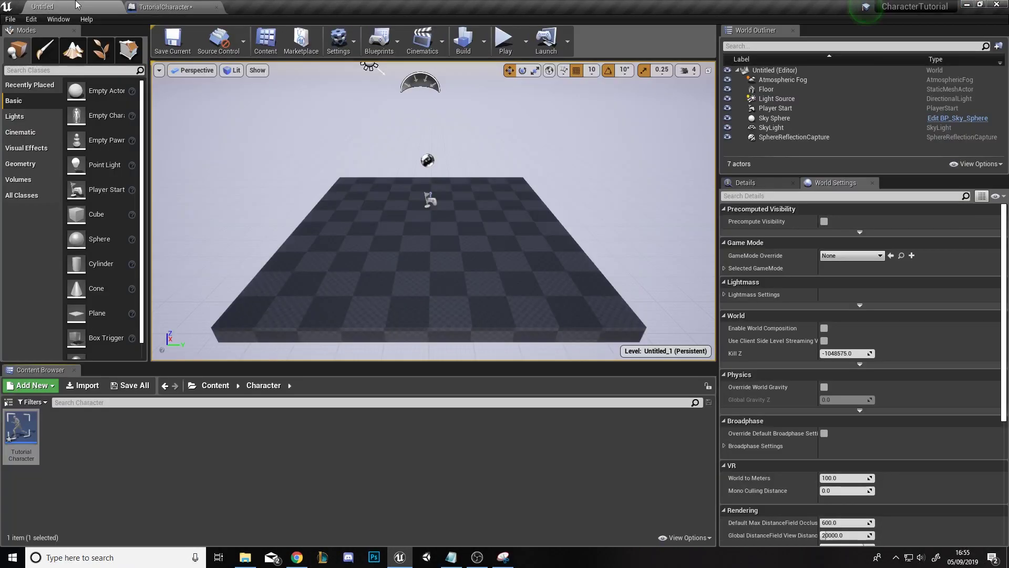
Step: Create and open an Animations folder inside Character, then bring up the Reaper Man sprite page
click(123, 420)
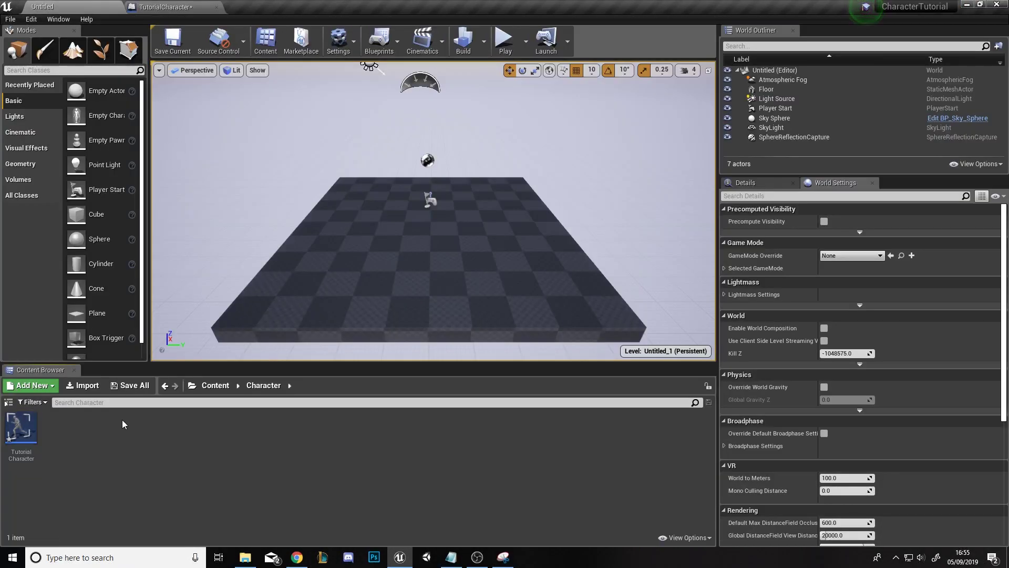
right_click(123, 420)
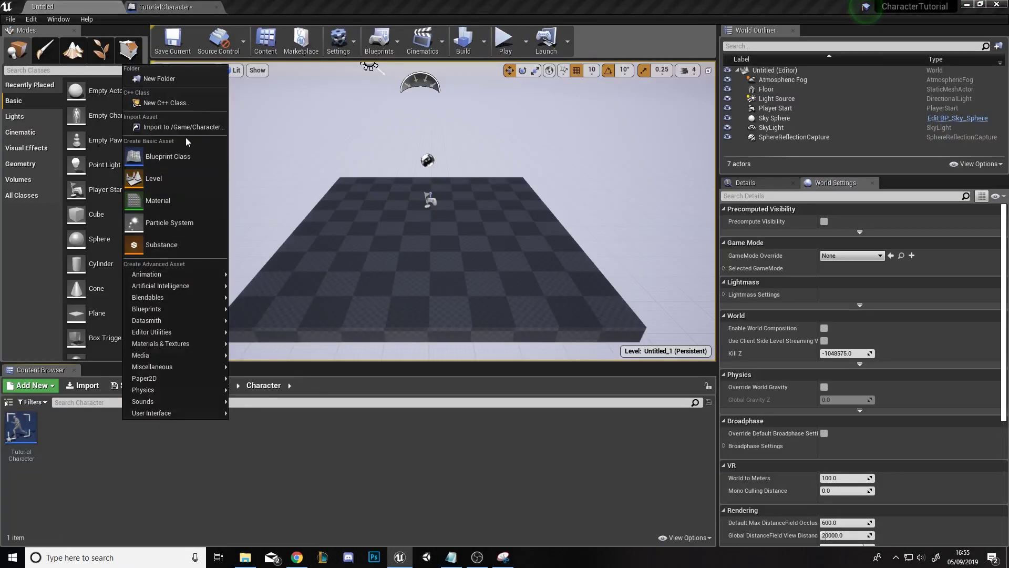
click(171, 80)
text(A)
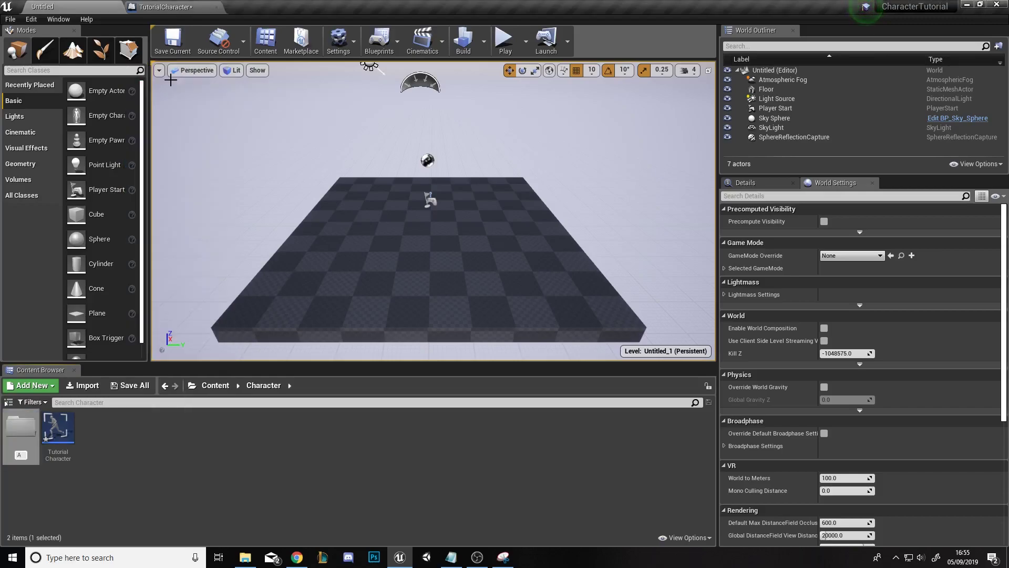
text(nimations)
key(Return)
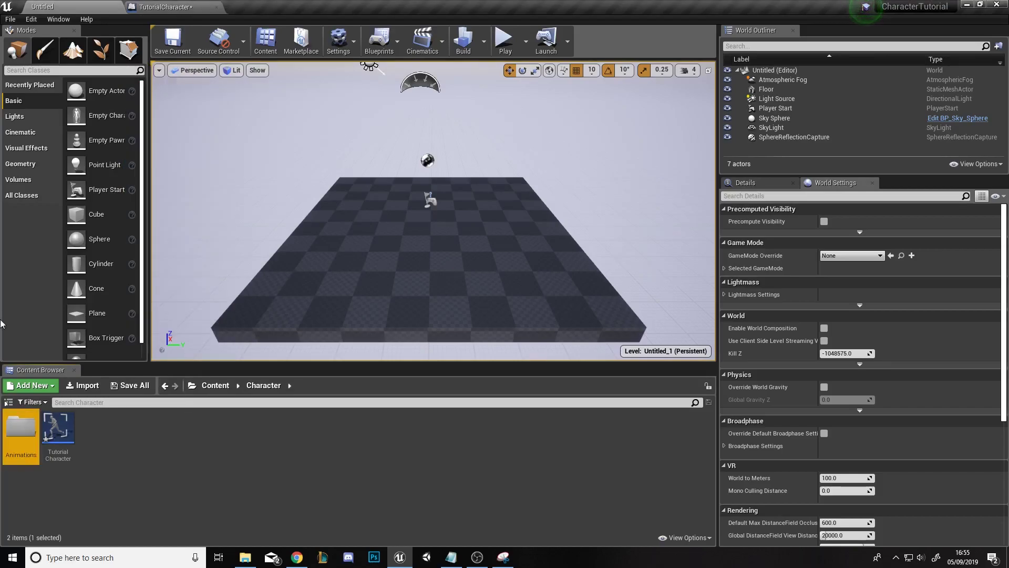
double_click(36, 431)
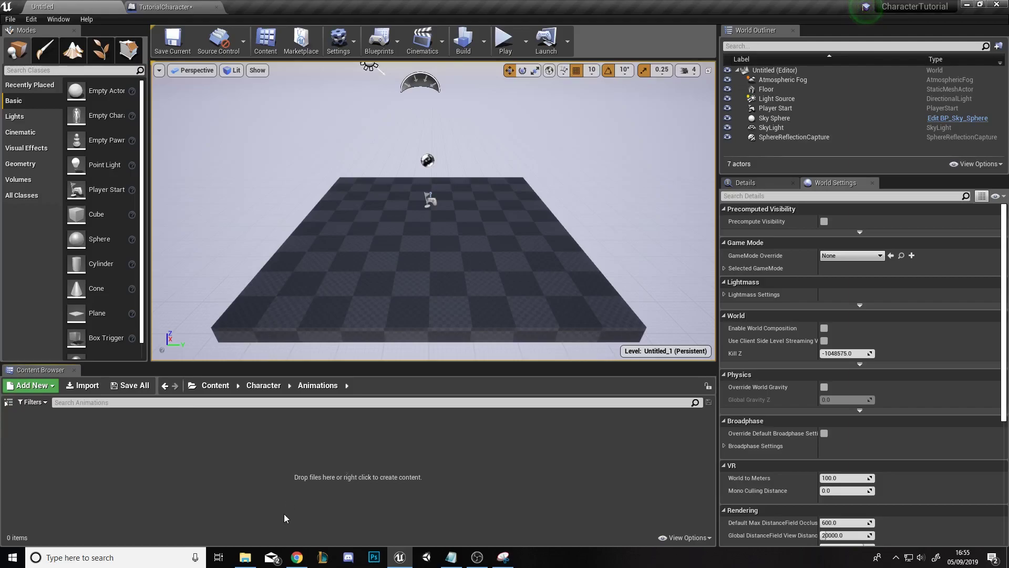
click(297, 557)
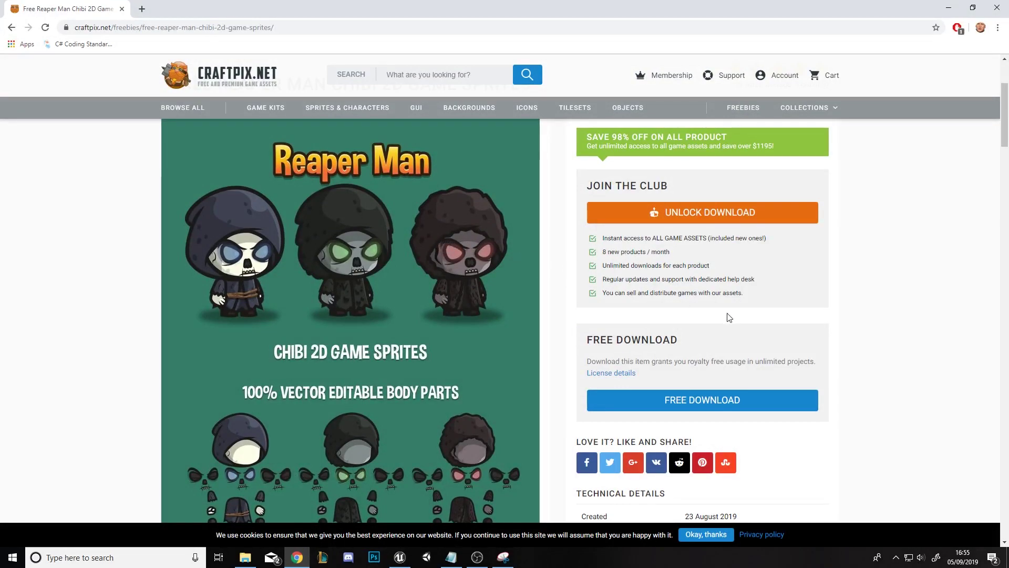
Step: Scroll through the Craftpix Reaper Man sprite page, then minimize Chrome
scroll(725, 325, down, 1)
scroll(673, 331, up, 3)
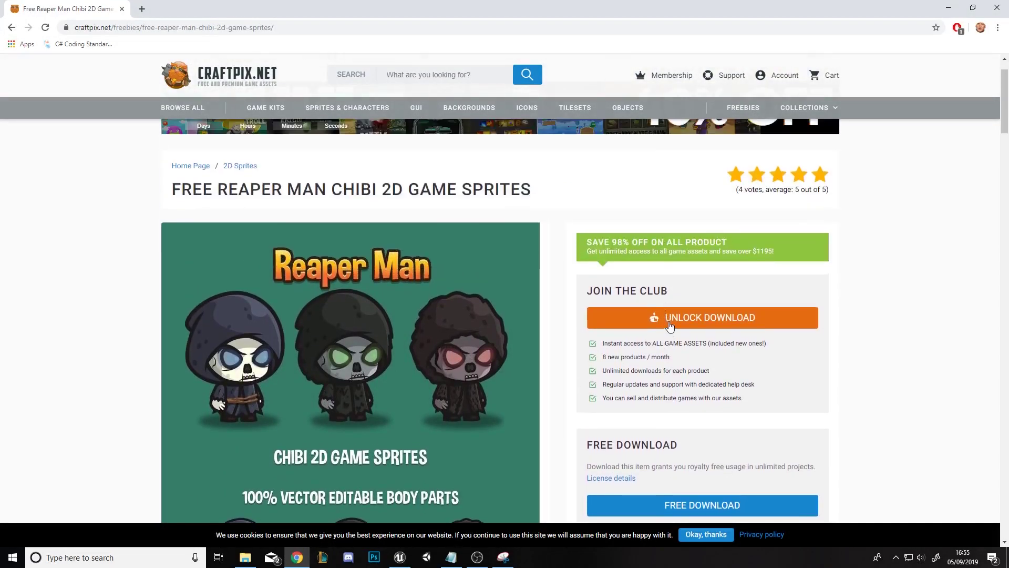
scroll(673, 331, down, 2)
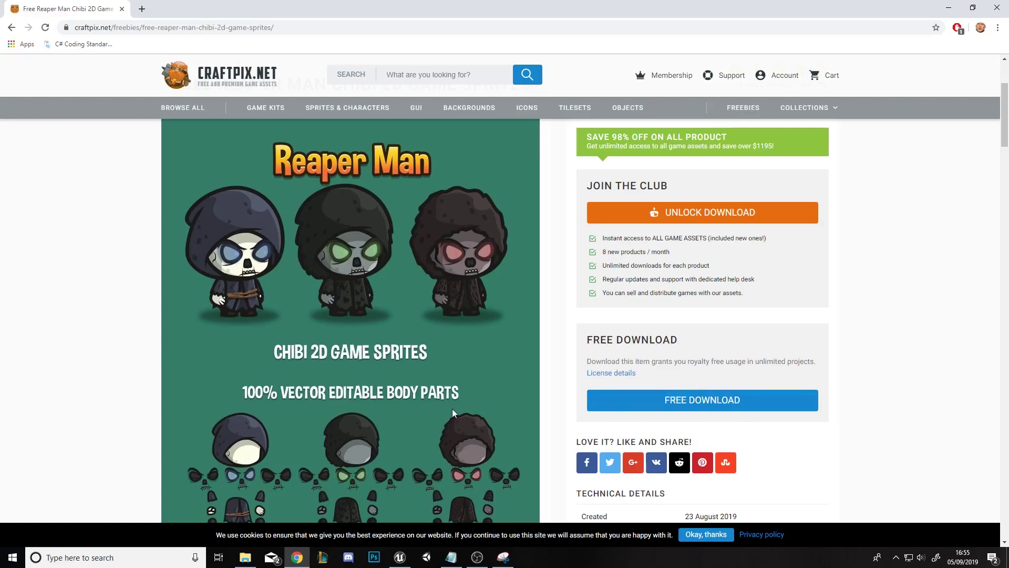
click(297, 558)
Step: In File Explorer, browse to Reaper_Man_1 > PNG > PNG Sequences > Idle
click(245, 557)
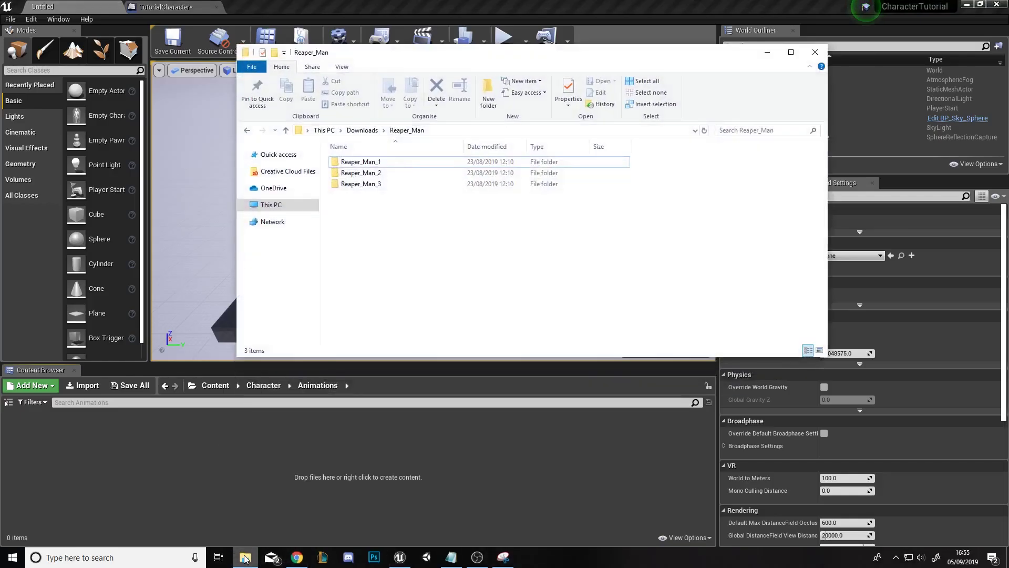
double_click(381, 163)
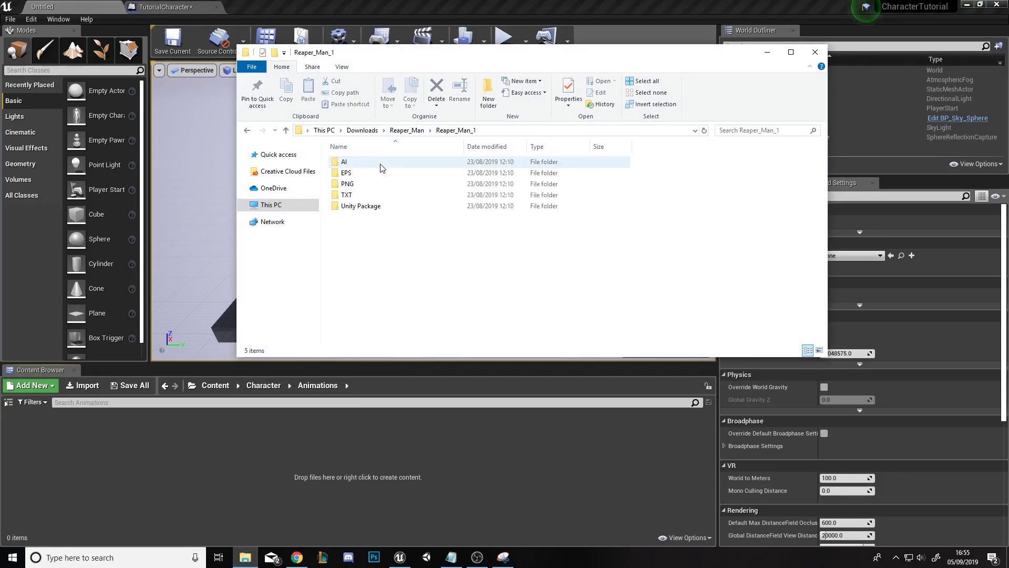
click(370, 183)
double_click(370, 184)
double_click(379, 162)
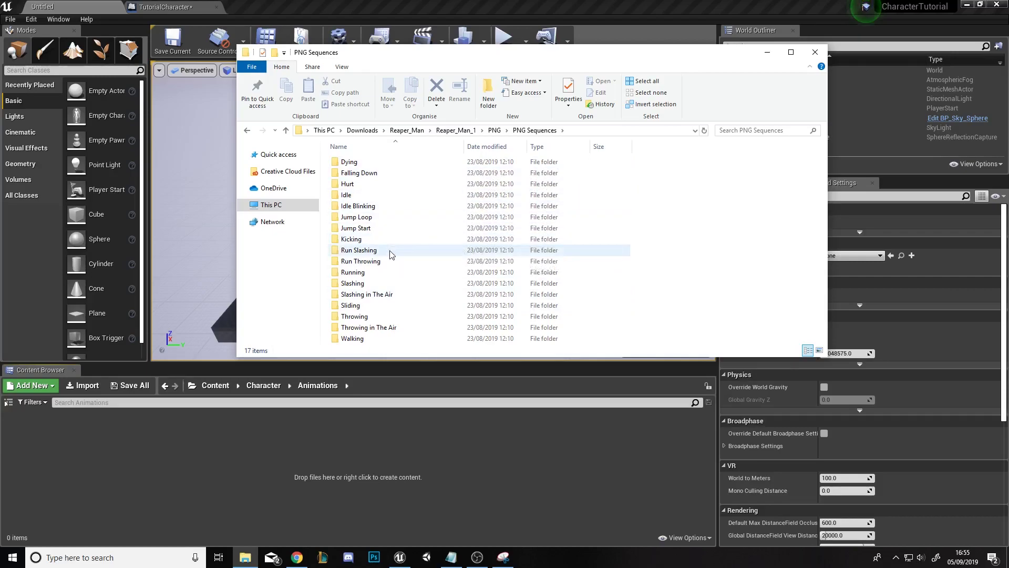
double_click(376, 195)
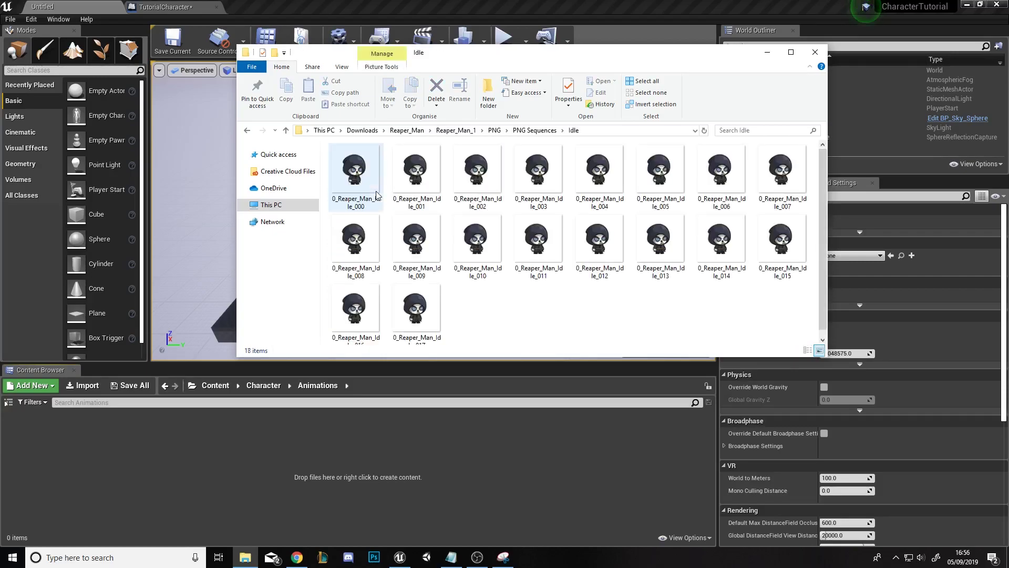
Step: Import all 18 Idle PNG frames into the Animations folder
click(376, 195)
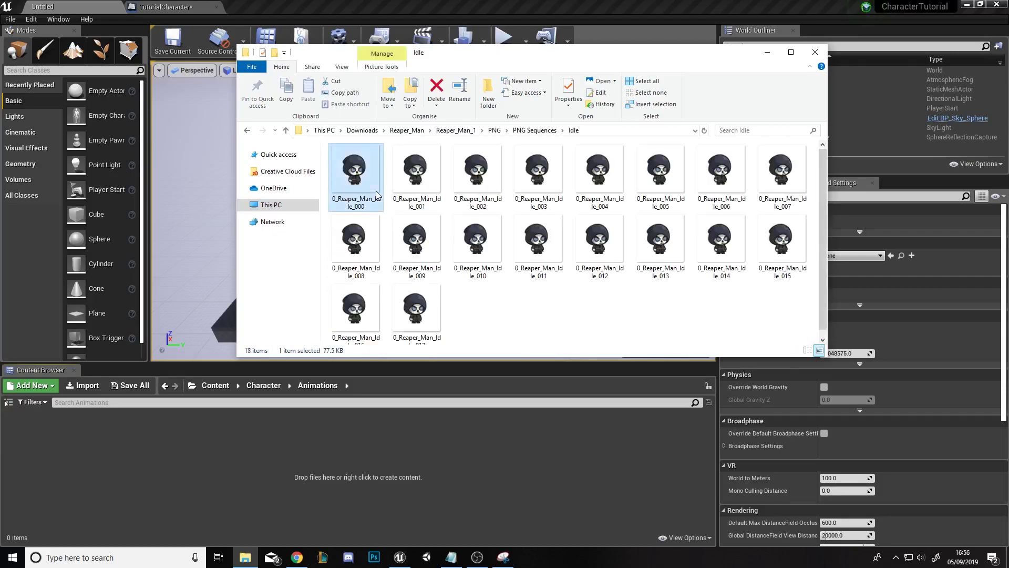
shift+click(431, 315)
drag(431, 310, 171, 462)
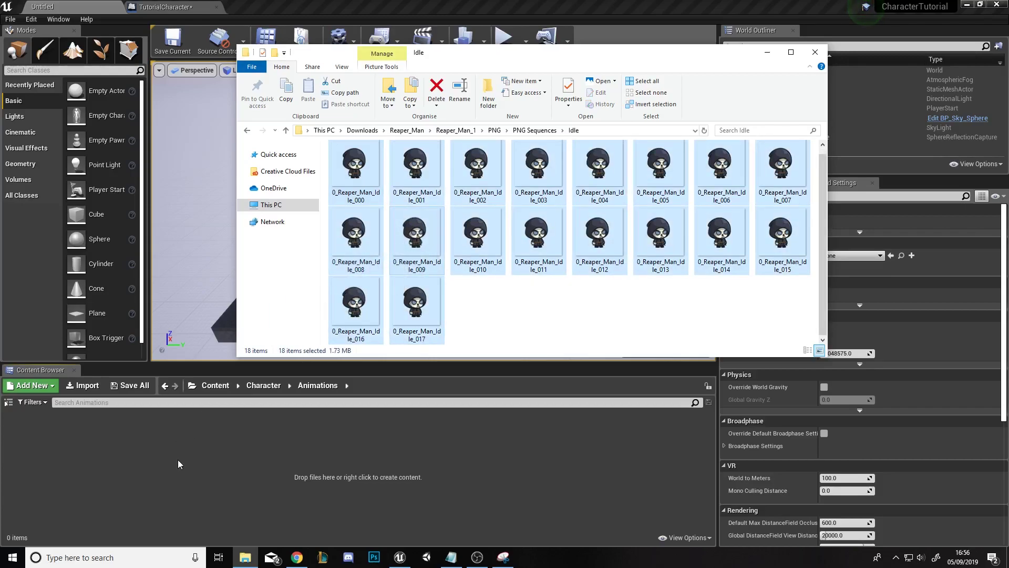
drag(203, 476, 201, 498)
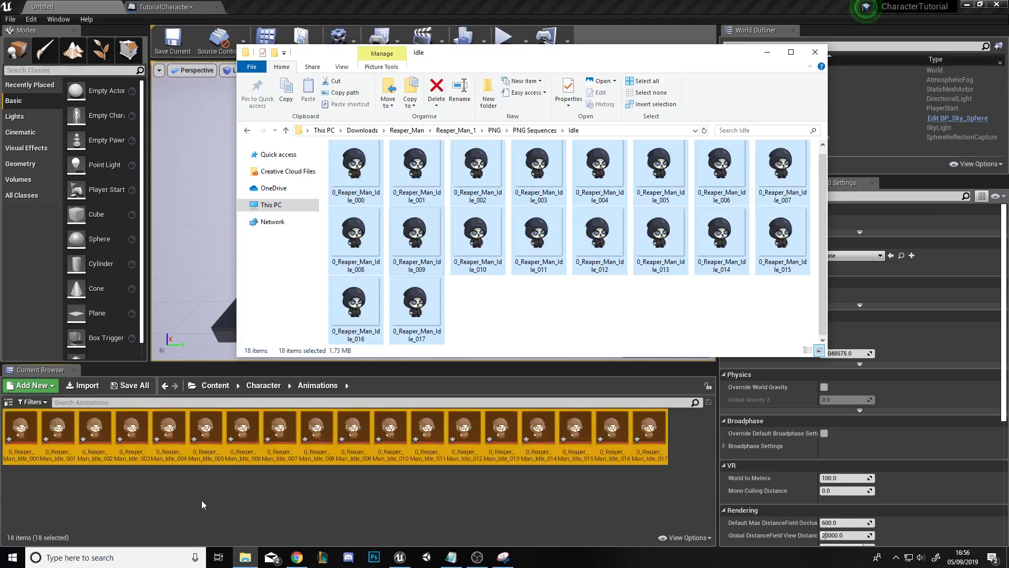
Step: Apply Paper2D texture settings to all 18 imported Idle textures
click(201, 499)
shift+click(649, 428)
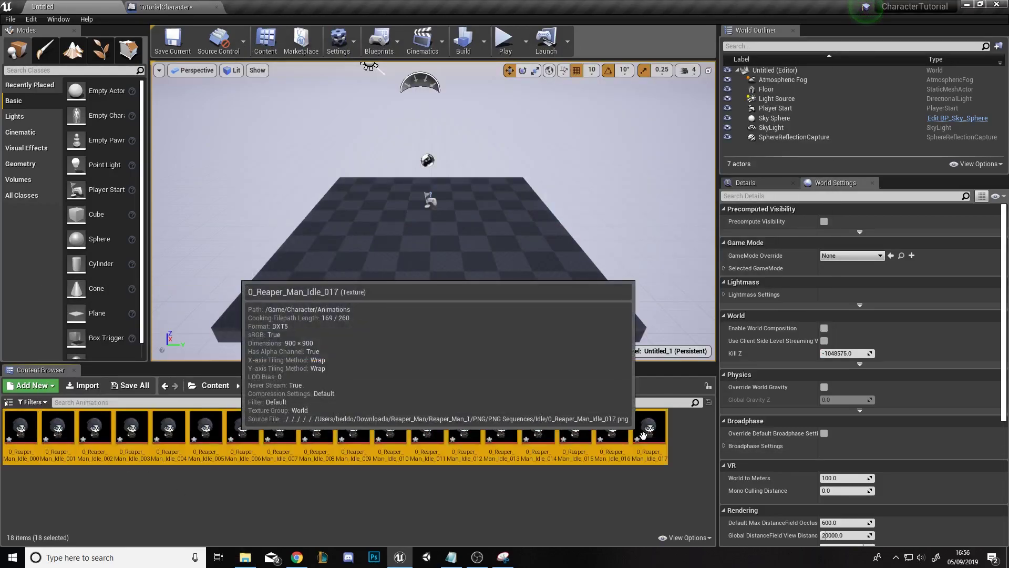
right_click(645, 428)
mouse_move(674, 304)
mouse_move(676, 166)
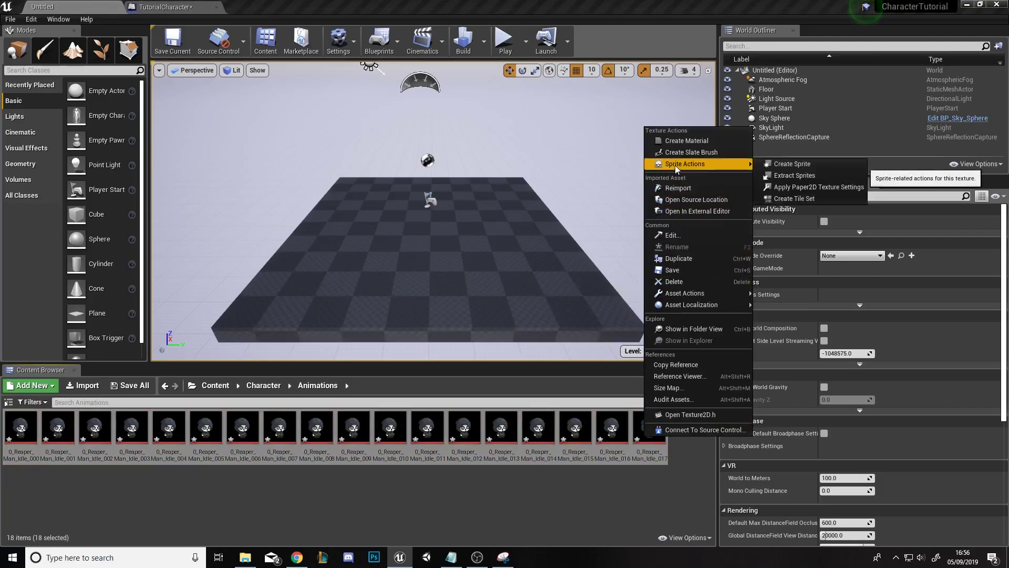
click(797, 188)
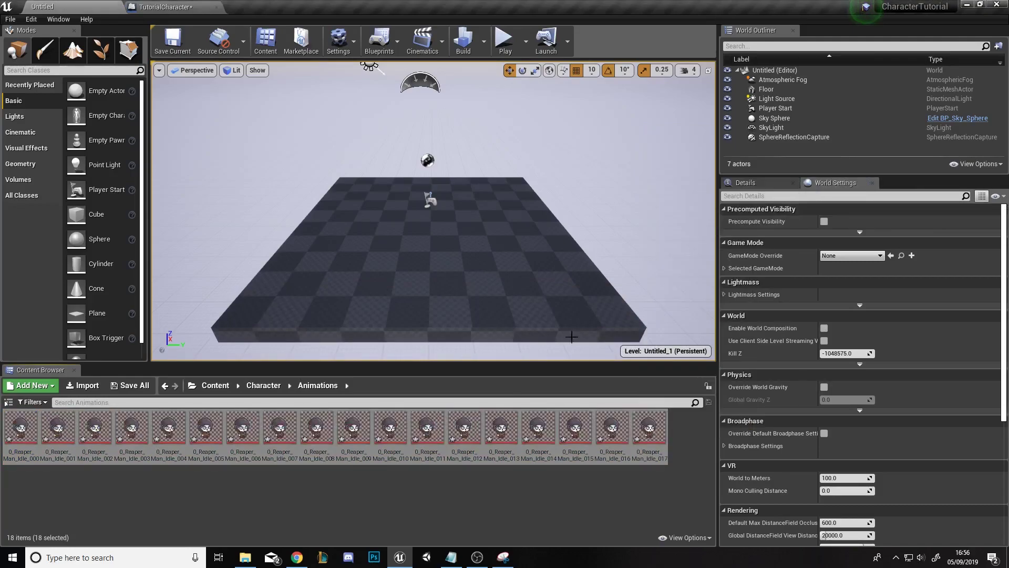
right_click(471, 422)
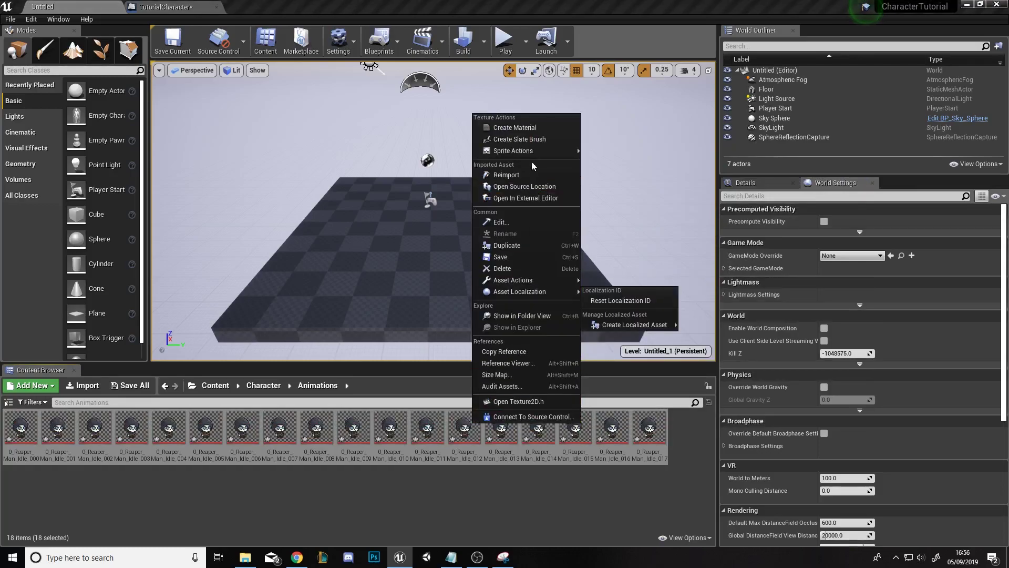
Step: Extract one sprite from each of the 18 Idle textures, Idle_017 through Idle_000
mouse_move(567, 151)
click(616, 158)
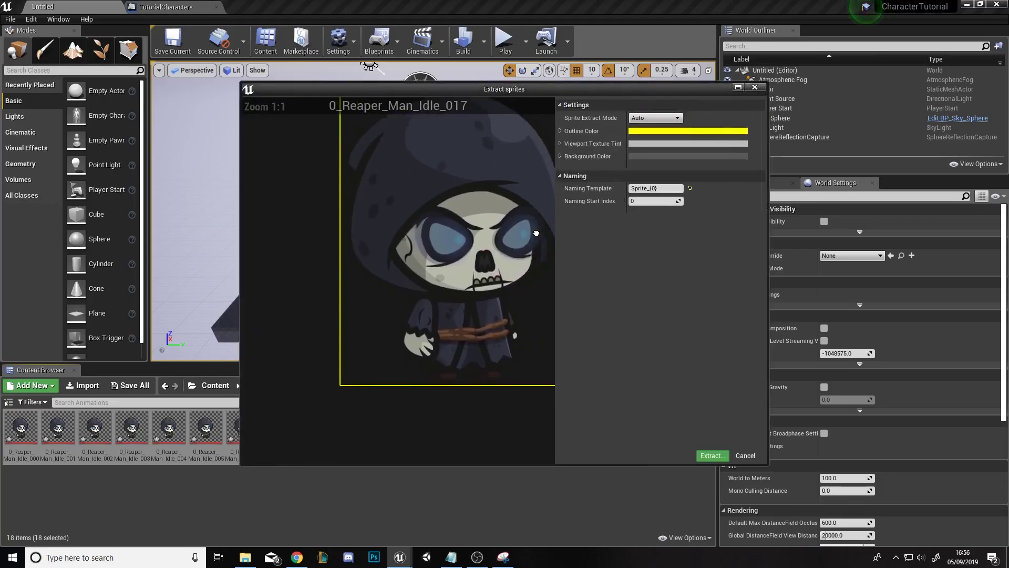
click(708, 456)
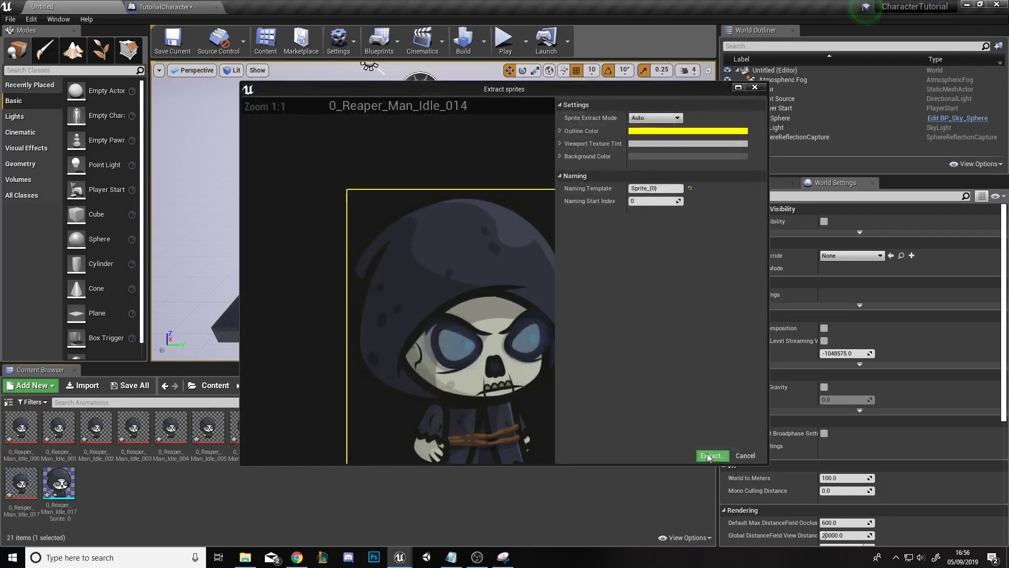
click(709, 456)
click(709, 455)
click(708, 456)
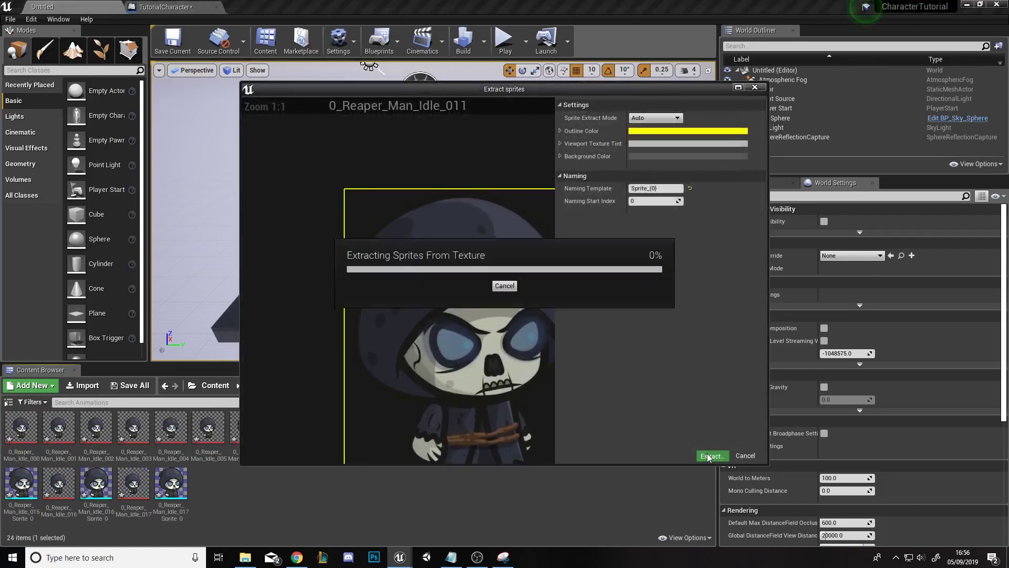
click(708, 455)
click(709, 455)
click(708, 456)
click(708, 456)
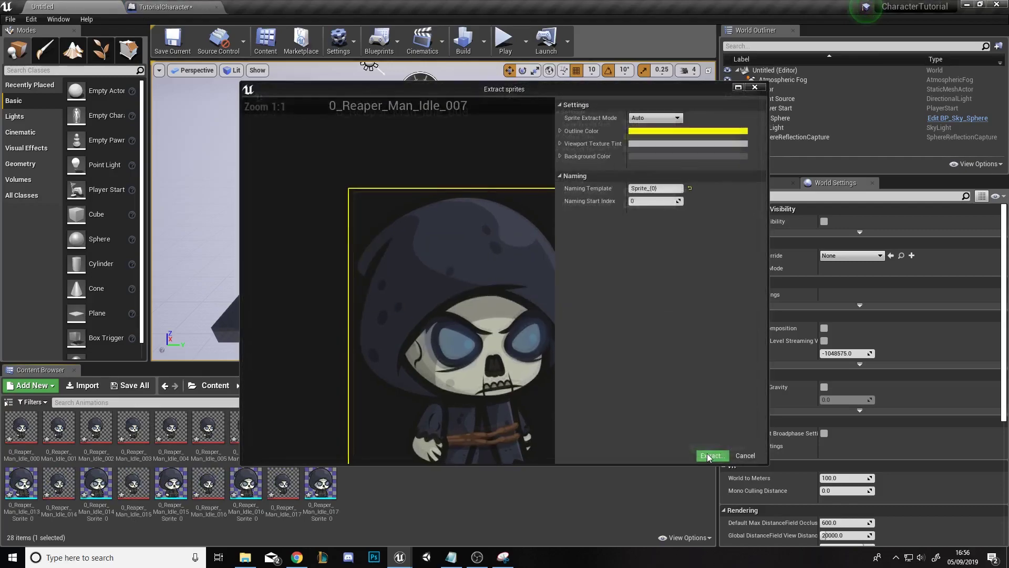
click(708, 455)
click(708, 456)
click(708, 456)
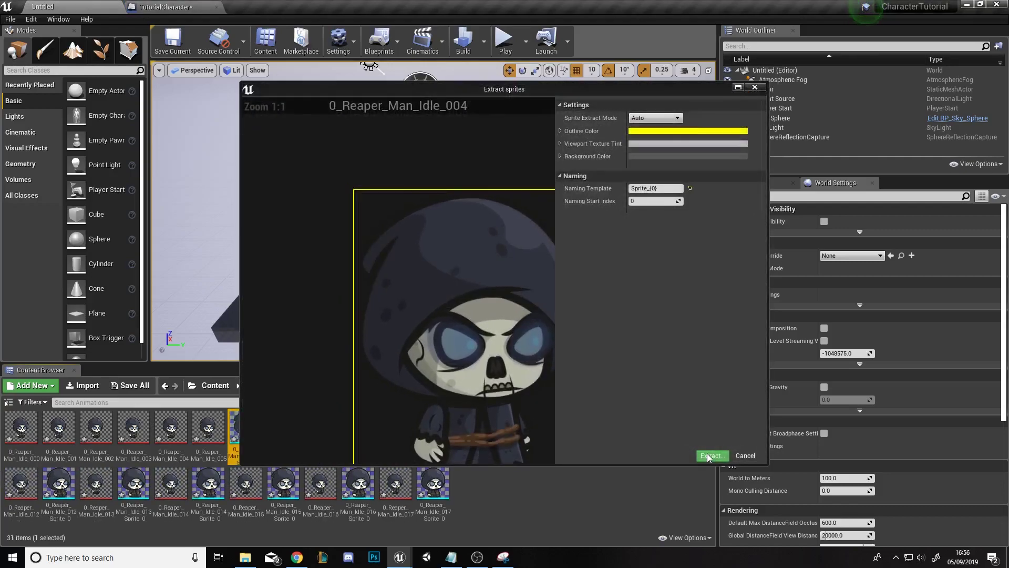
click(708, 456)
click(708, 455)
click(708, 456)
click(708, 456)
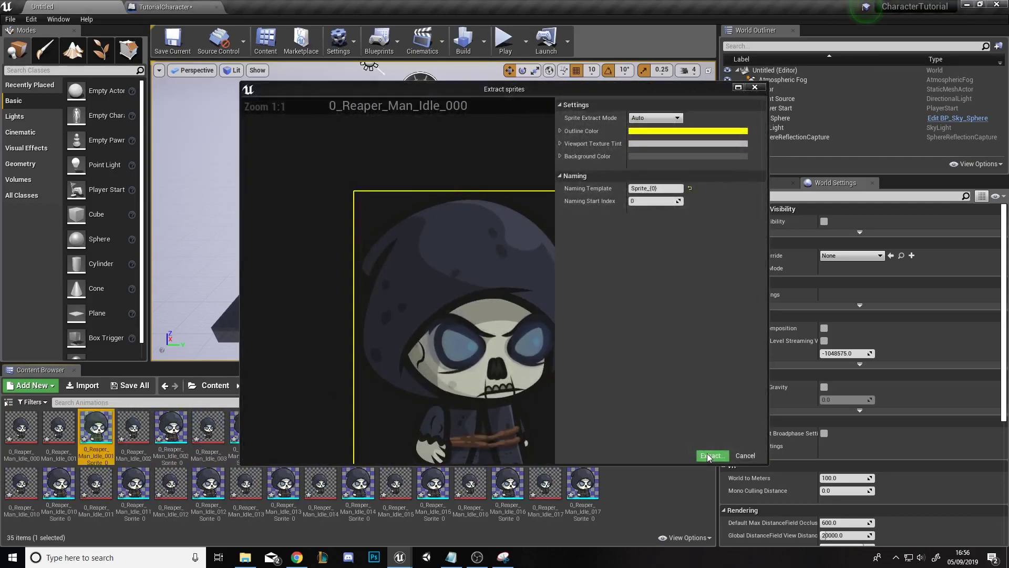
click(708, 456)
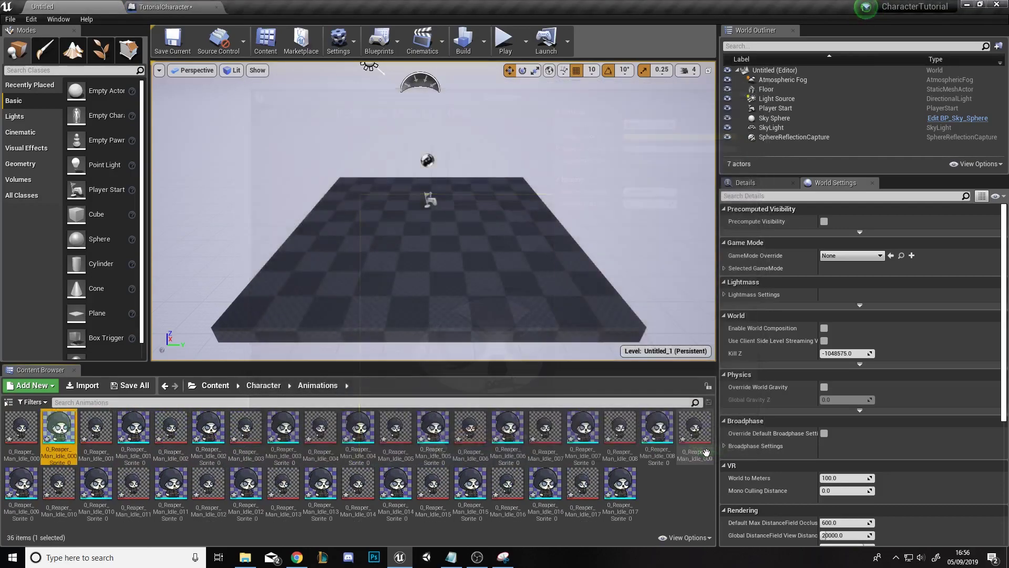
Step: Create a Paper Flipbook named Idle in Animations, open it, then return to the level
right_click(658, 484)
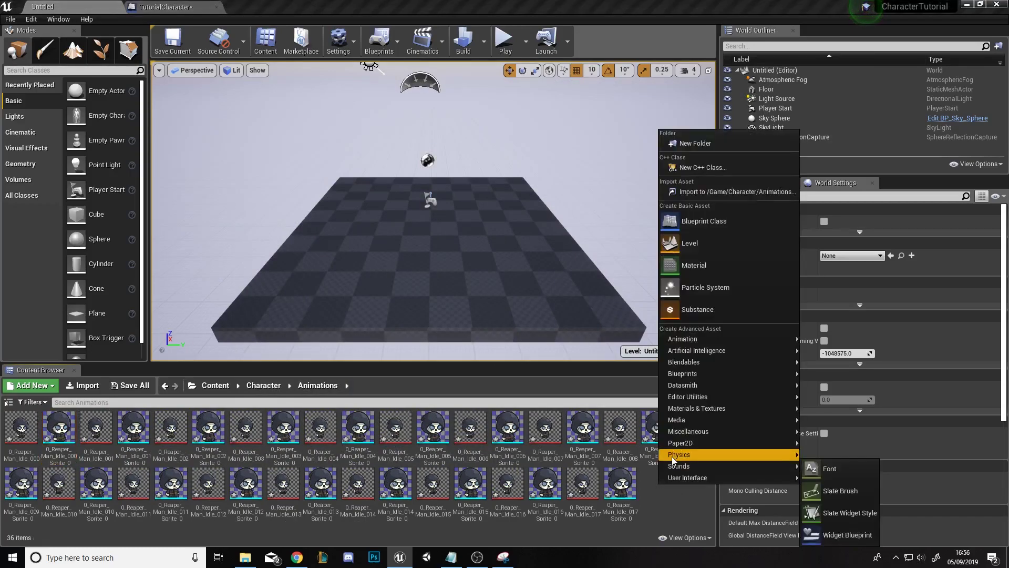
mouse_move(678, 452)
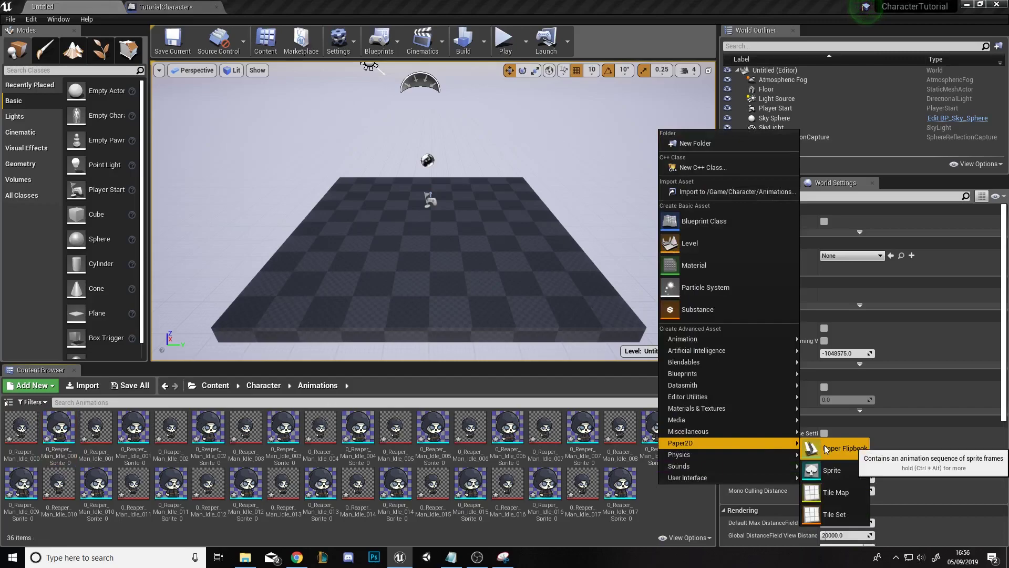
click(824, 444)
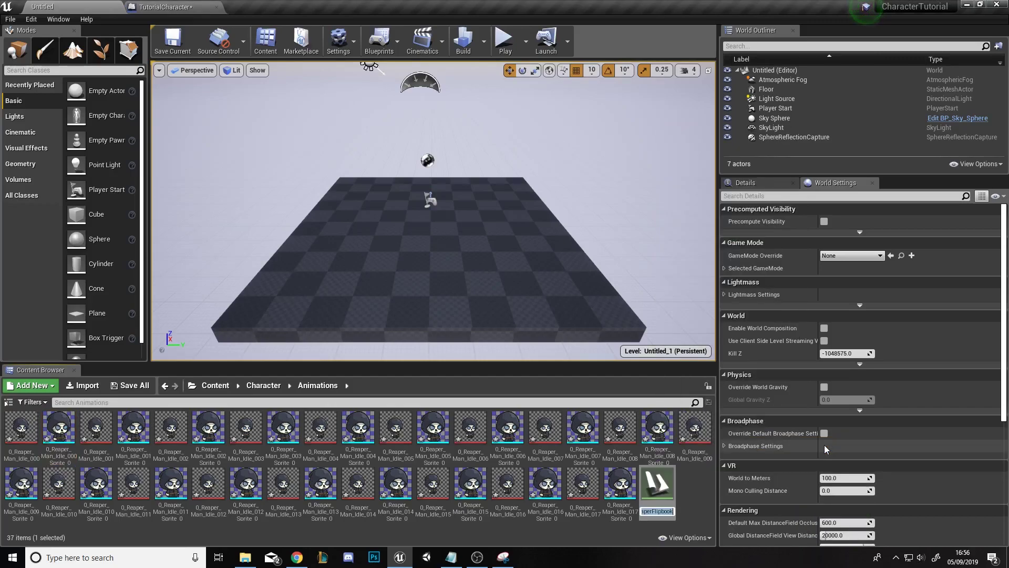
text(Idle)
key(Return)
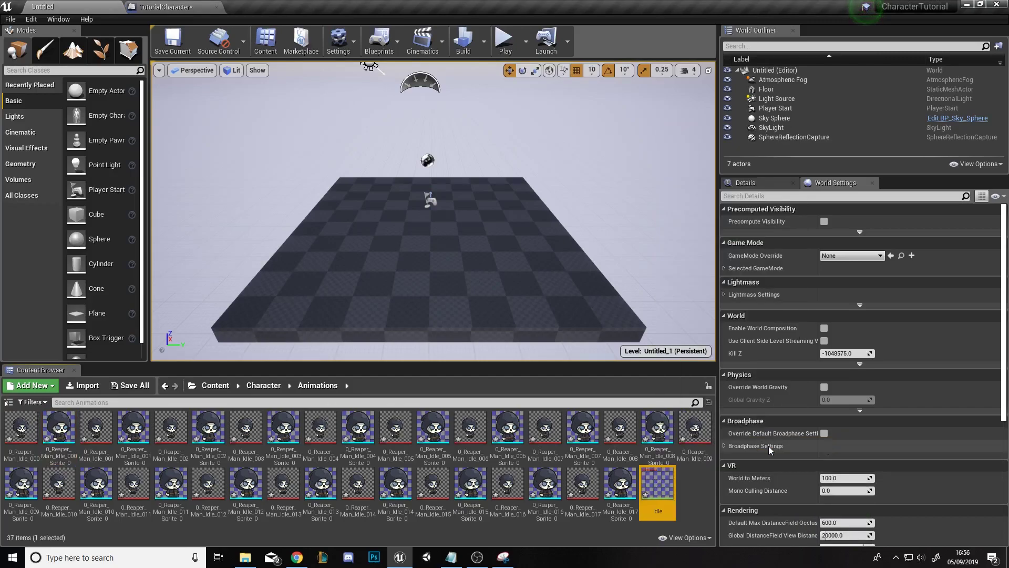
double_click(657, 487)
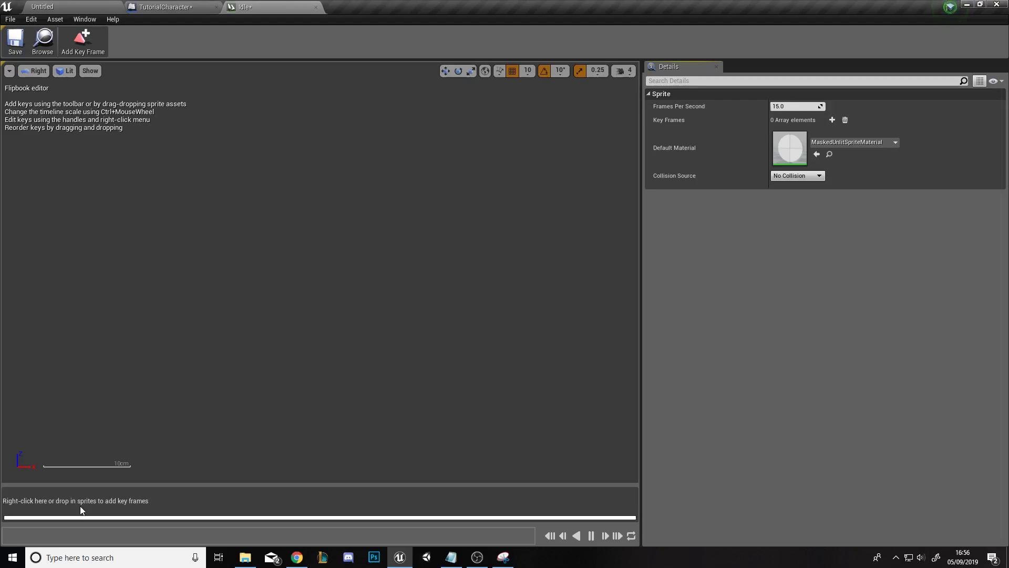
click(58, 5)
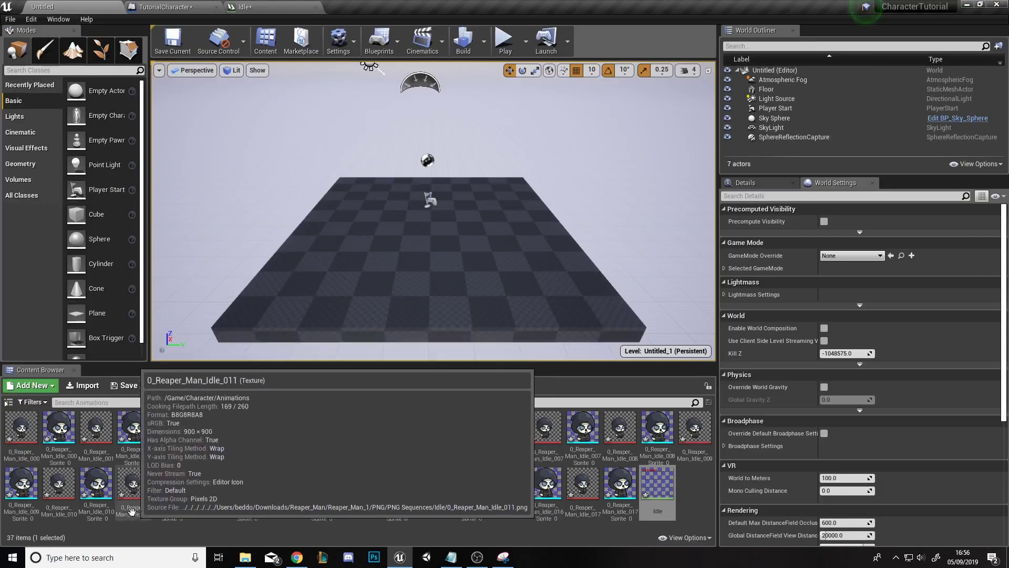
Step: Select all 18 extracted Idle sprites in the Animations folder
ctrl+click(58, 428)
ctrl+click(133, 428)
ctrl+click(208, 428)
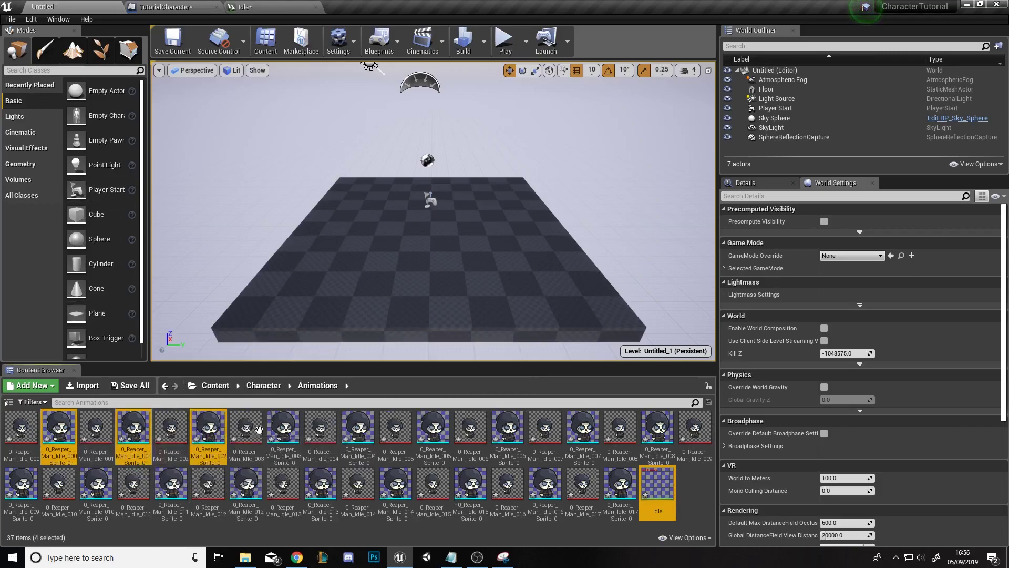
ctrl+click(283, 429)
ctrl+click(358, 428)
ctrl+click(433, 428)
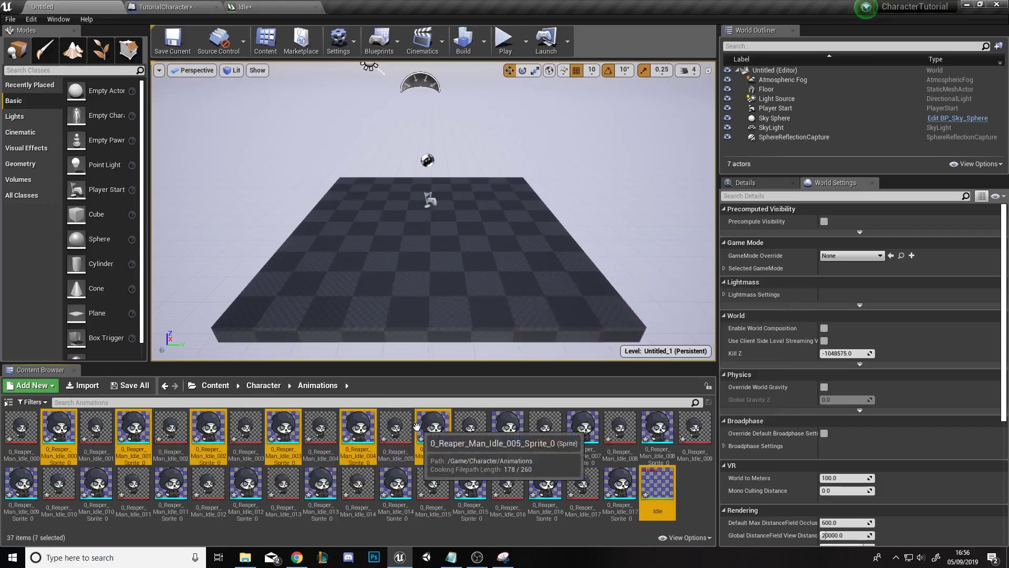
ctrl+click(508, 428)
ctrl+click(583, 428)
ctrl+click(656, 428)
ctrl+click(545, 480)
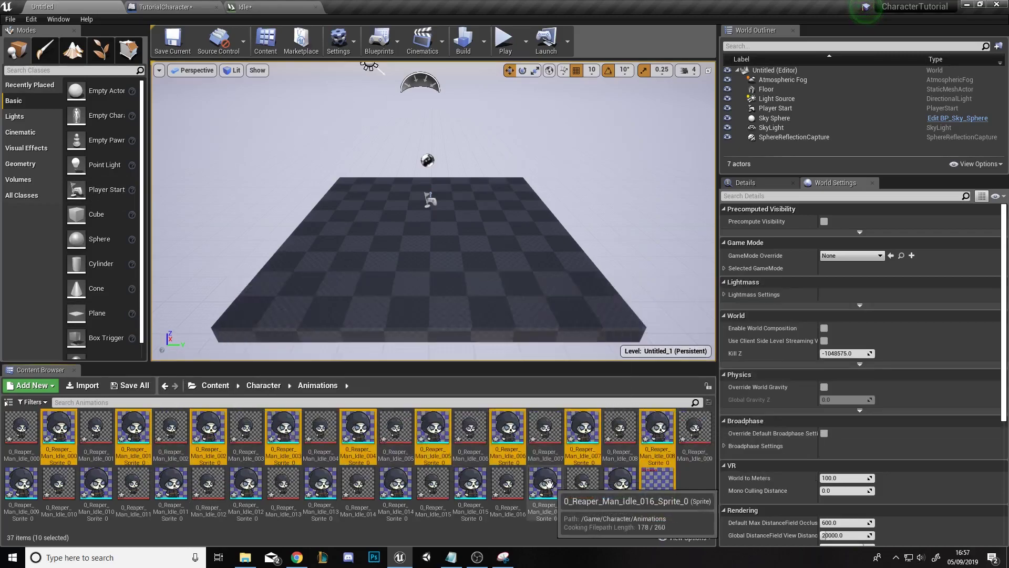
ctrl+click(618, 481)
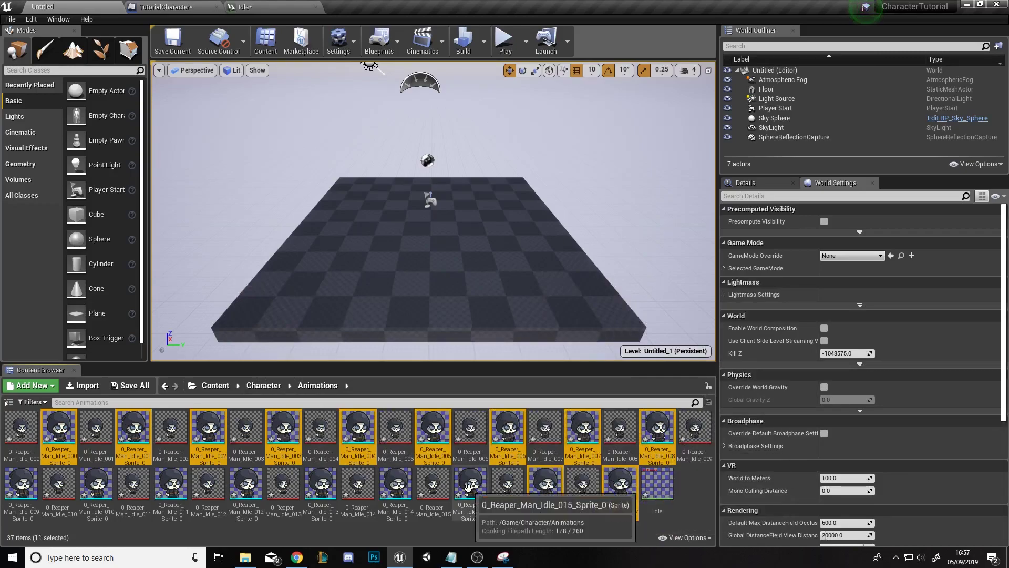
ctrl+click(395, 481)
ctrl+click(320, 481)
ctrl+click(246, 480)
ctrl+click(171, 481)
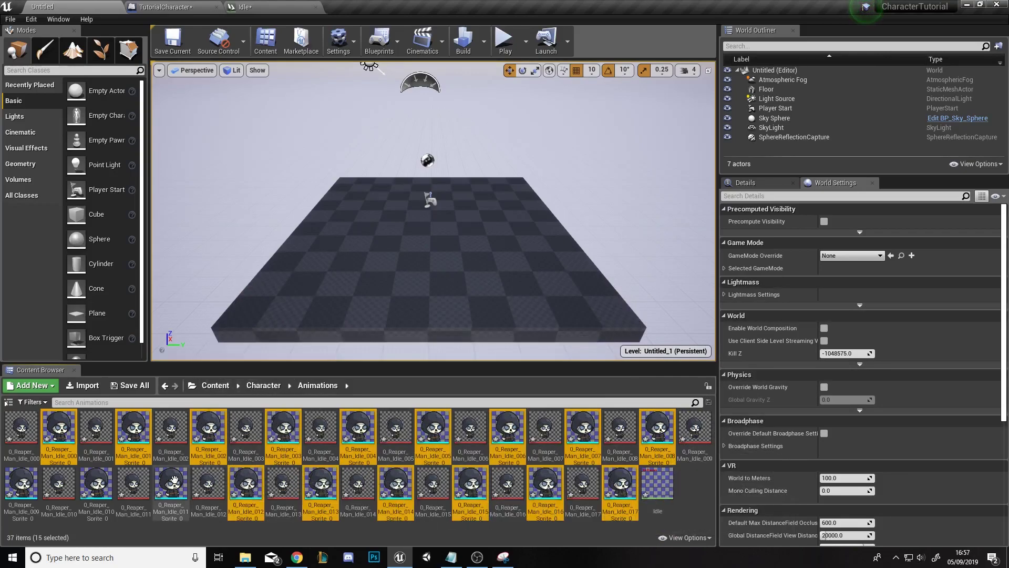
ctrl+click(96, 481)
ctrl+click(21, 481)
Step: Drop the 18 sprites into the Idle flipbook timeline as key frames and save it
mouse_move(21, 481)
mouse_down()
mouse_move(100, 399)
mouse_move(86, 361)
mouse_move(258, 1)
mouse_up()
drag(258, 2, 131, 502)
scroll(344, 288, down, 10)
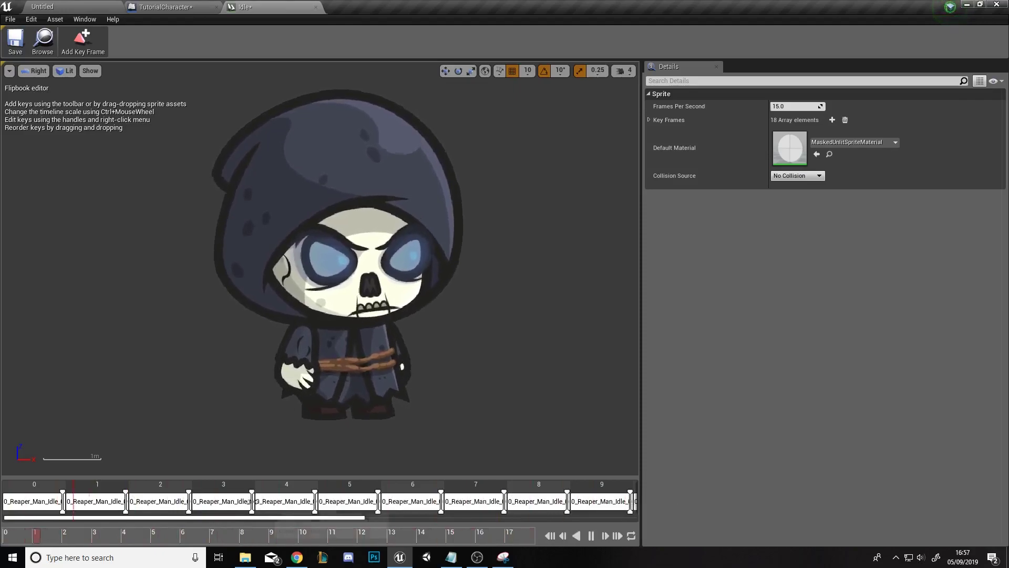
drag(251, 497, 630, 496)
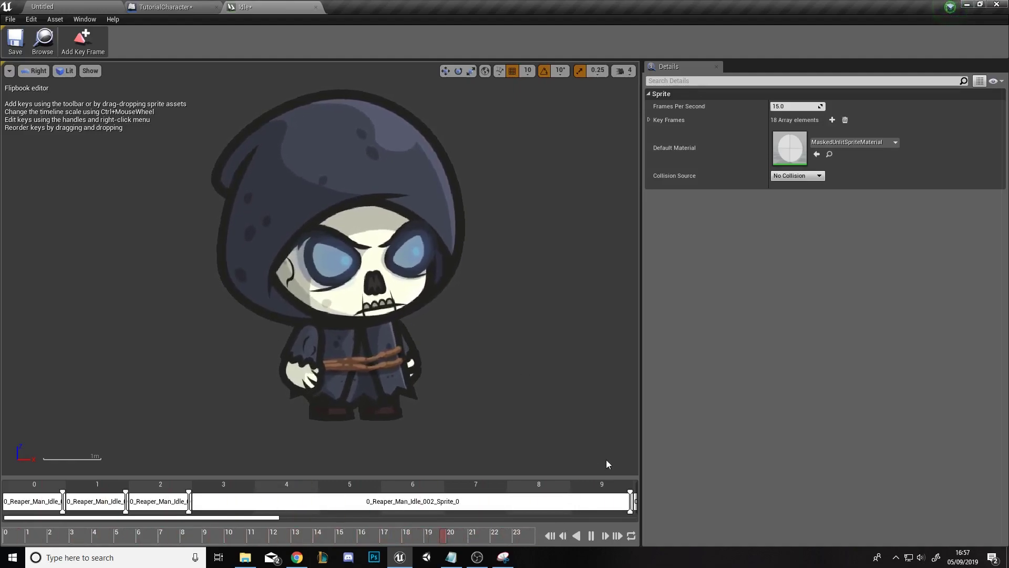
key(ctrl+z)
key(ctrl+z)
key(ctrl+z)
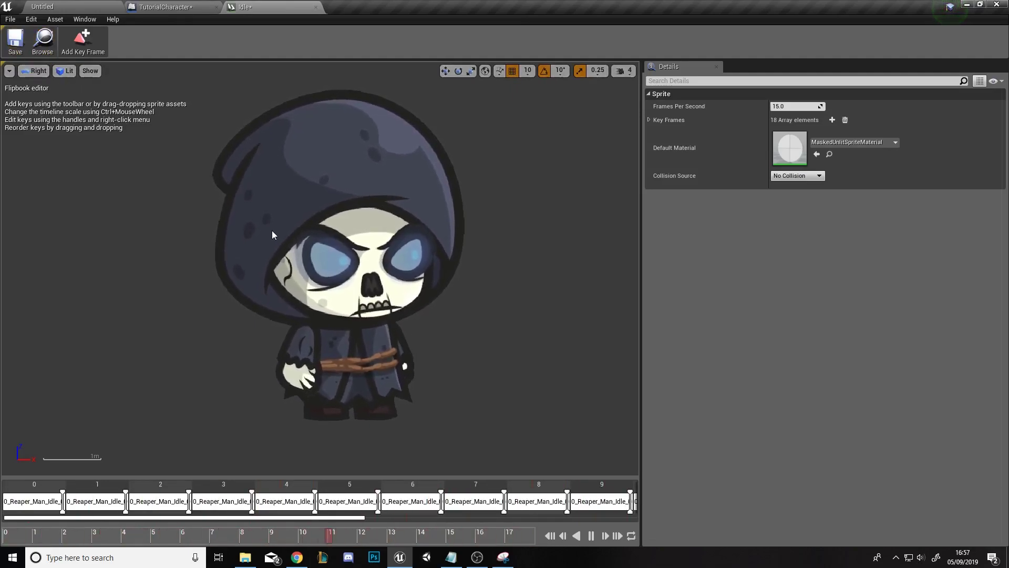
key(ctrl+s)
Step: Create a Flipbooks folder in Animations and move the Idle flipbook into it
click(93, 4)
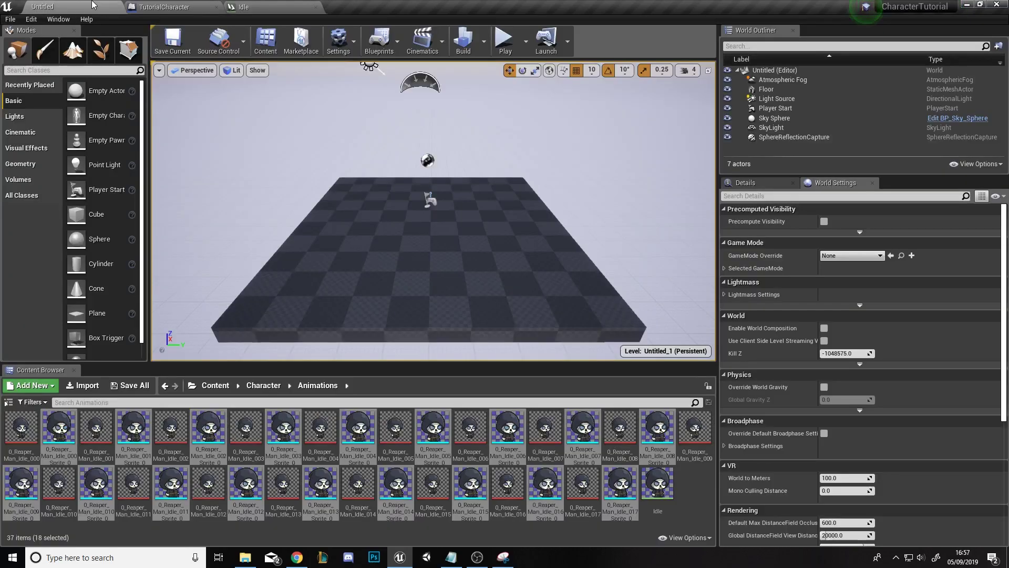
click(697, 486)
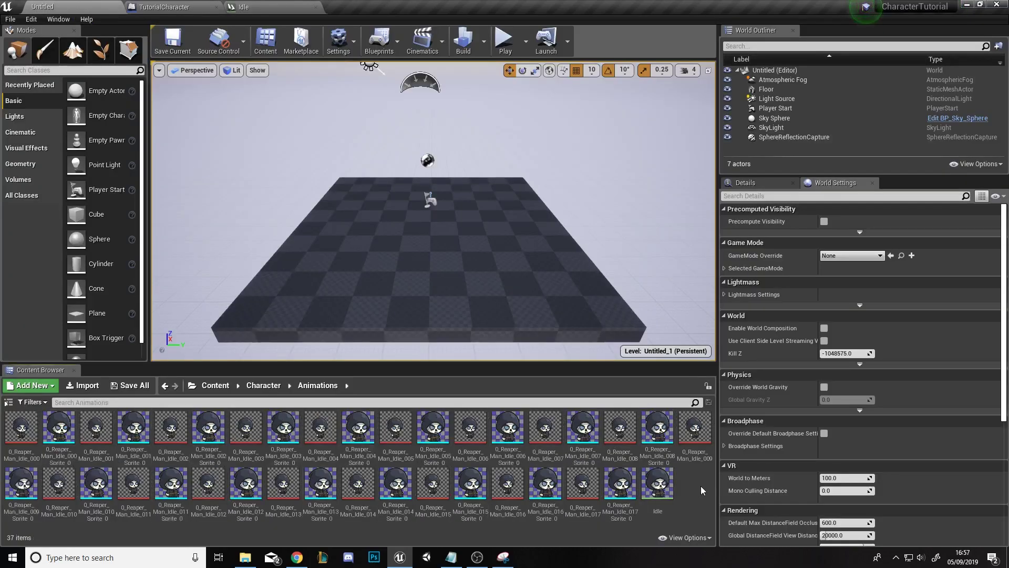
right_click(697, 489)
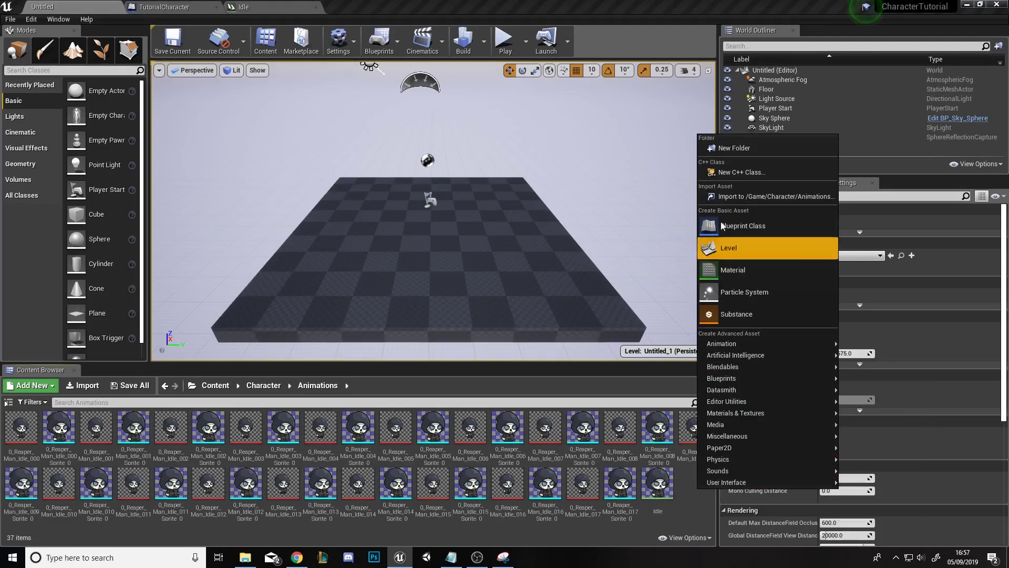
click(734, 149)
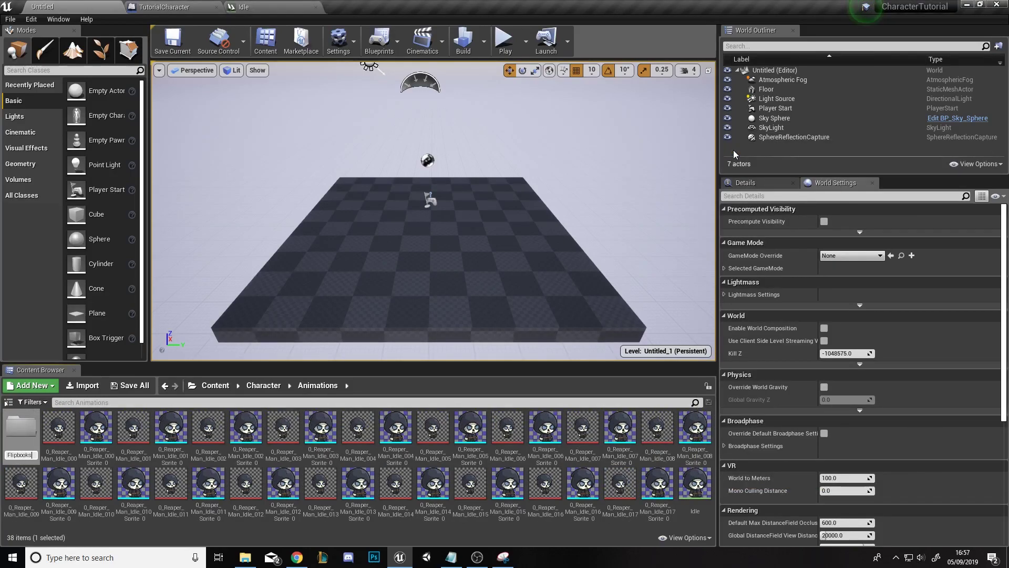
key(Return)
click(695, 483)
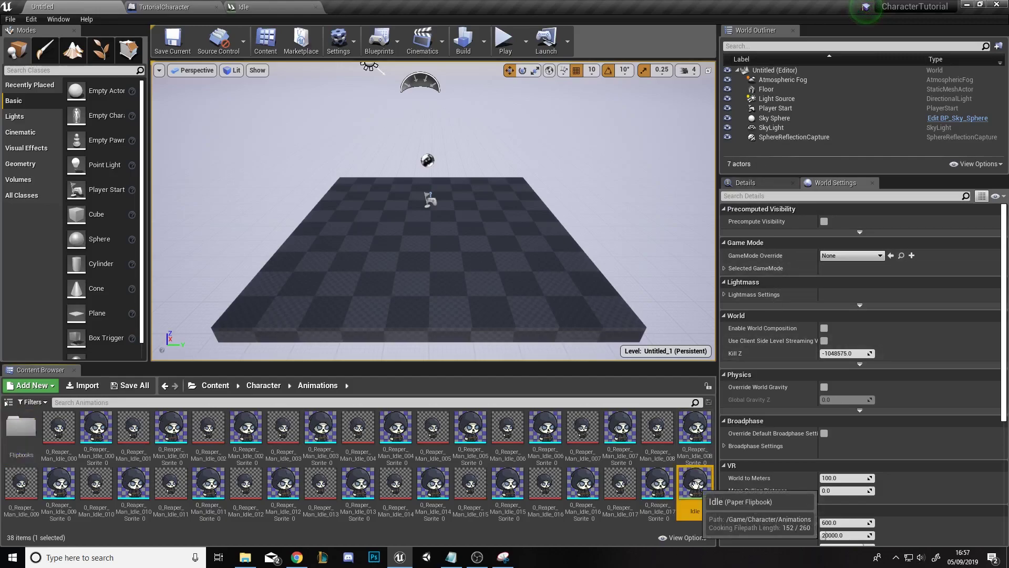
drag(695, 484, 19, 431)
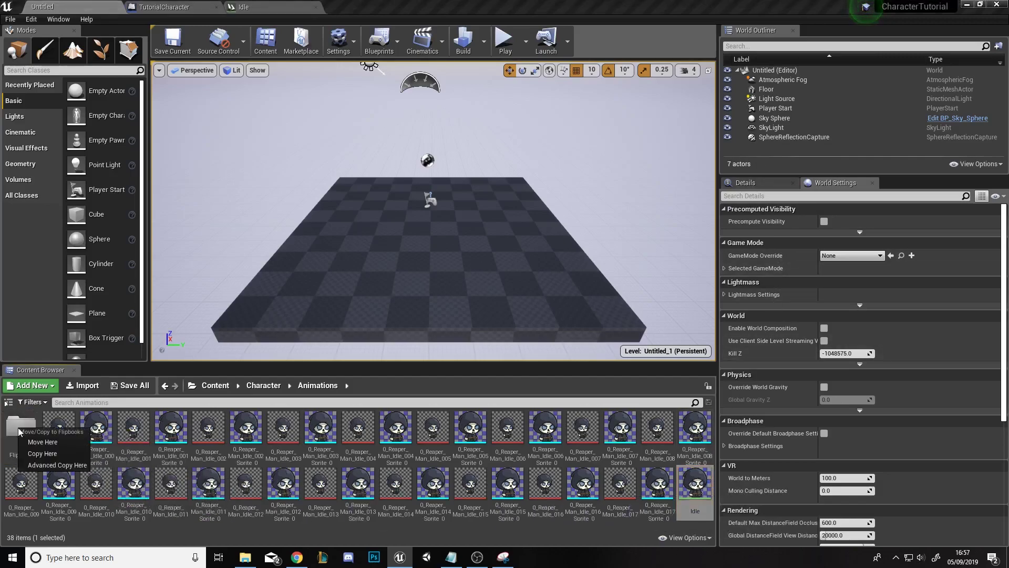
click(32, 442)
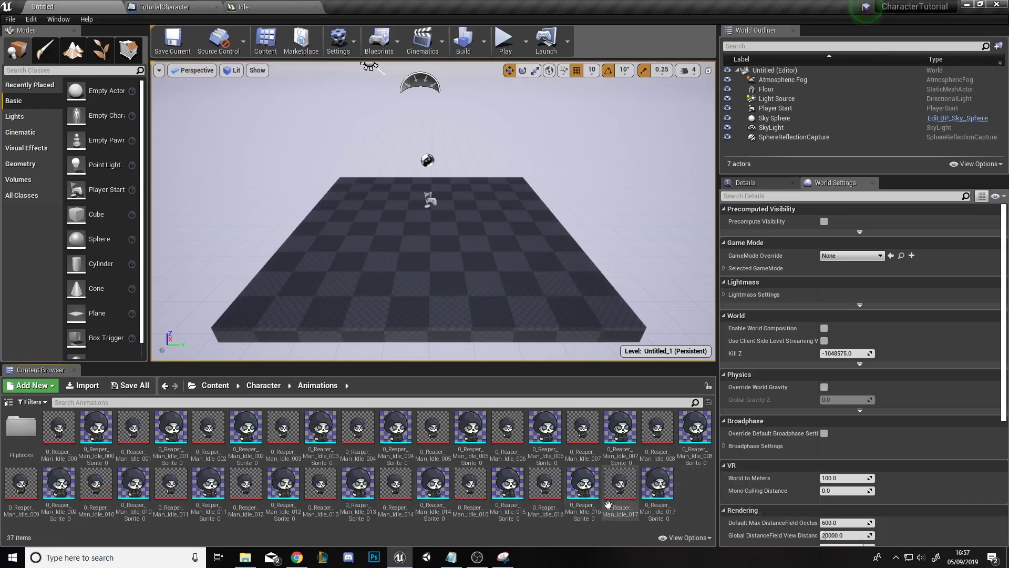
Step: Create a SpritesIdle folder and move all 36 Idle textures and sprites into it
right_click(691, 497)
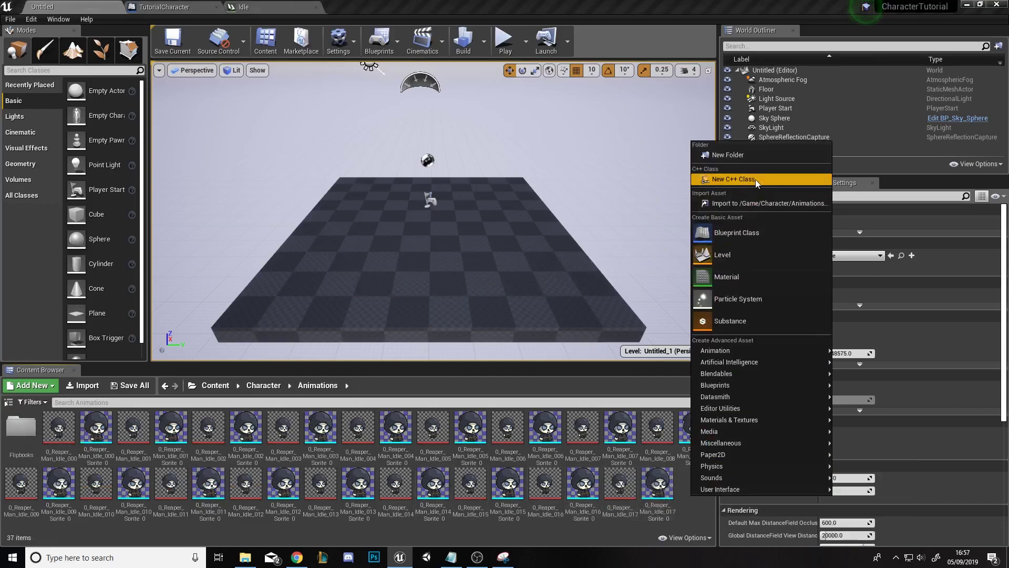
click(749, 156)
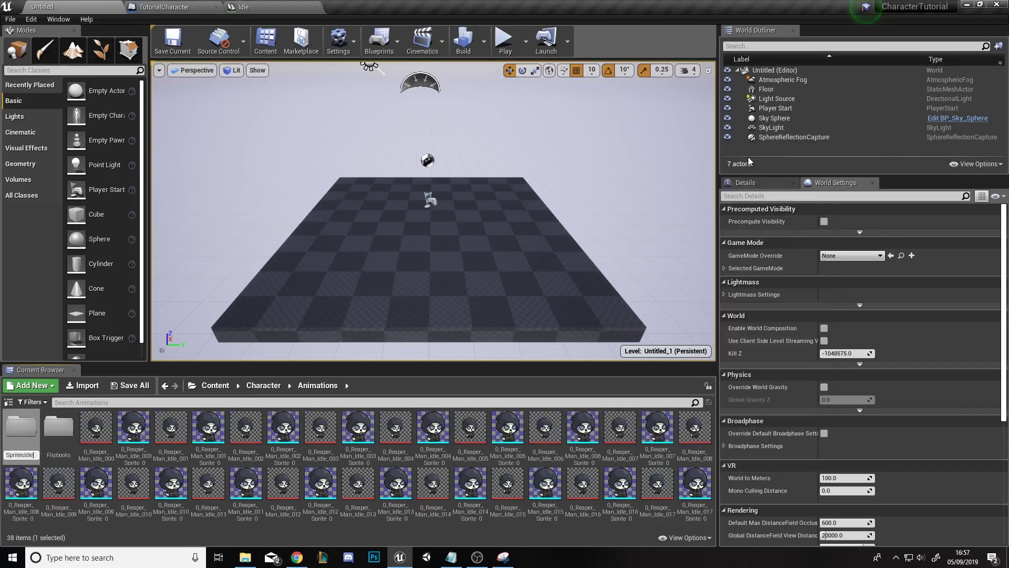
key(Return)
click(96, 430)
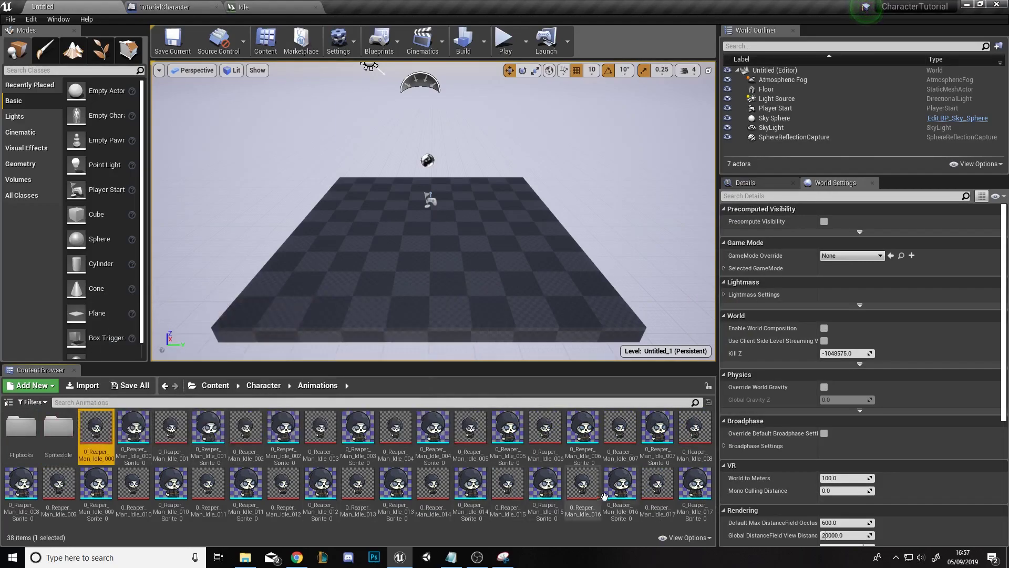
shift+click(701, 498)
drag(701, 498, 59, 443)
click(93, 461)
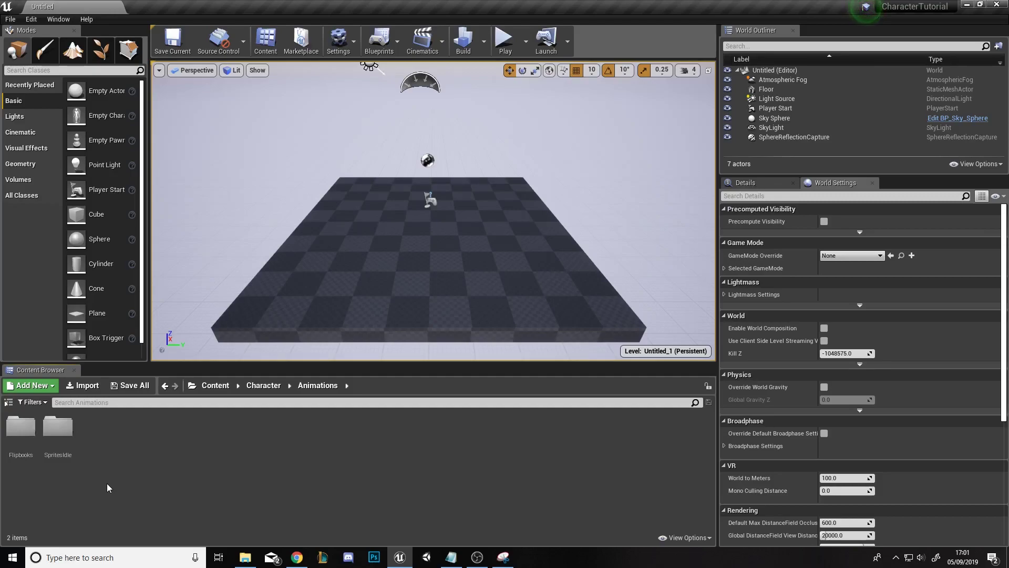
Step: Import the 12 PNGs from PNG Sequences > Running into Unreal's Animations folder
click(246, 558)
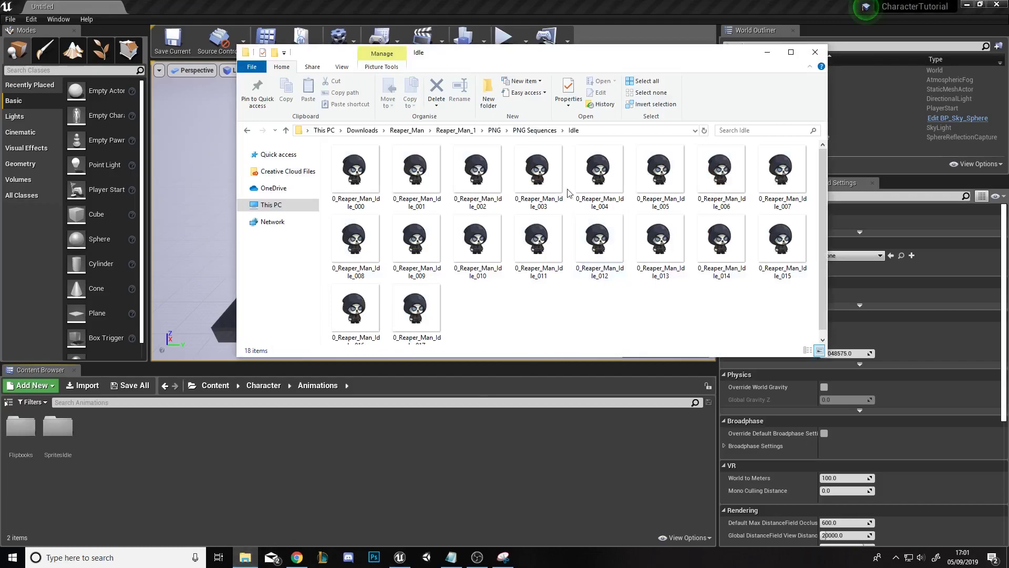
click(540, 132)
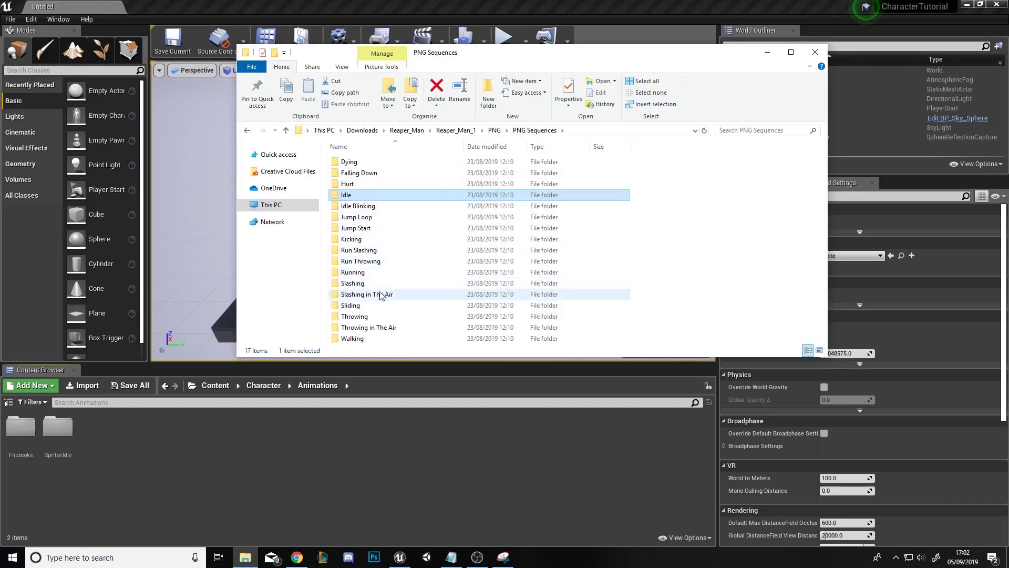
double_click(378, 273)
click(382, 193)
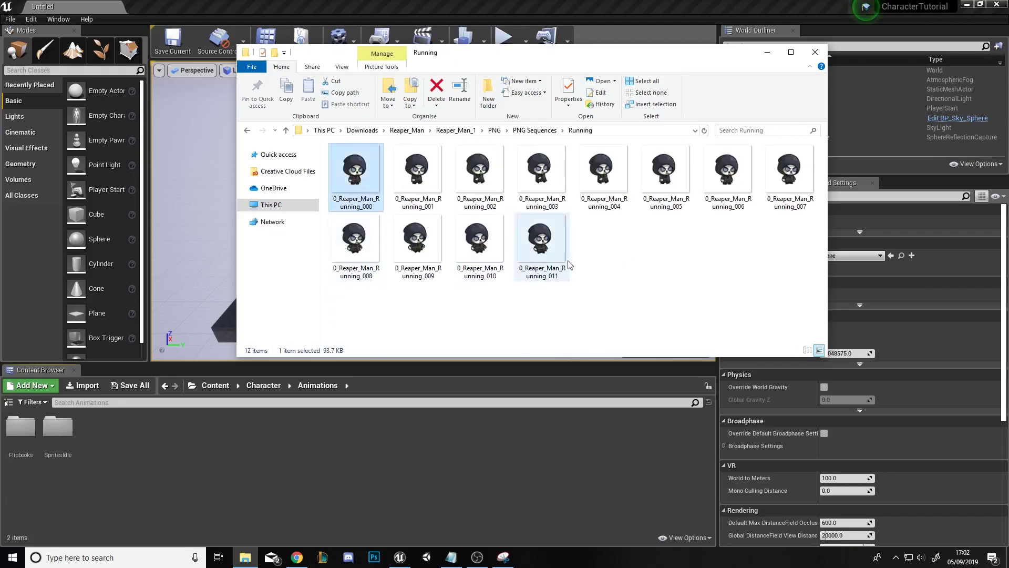
shift+click(543, 256)
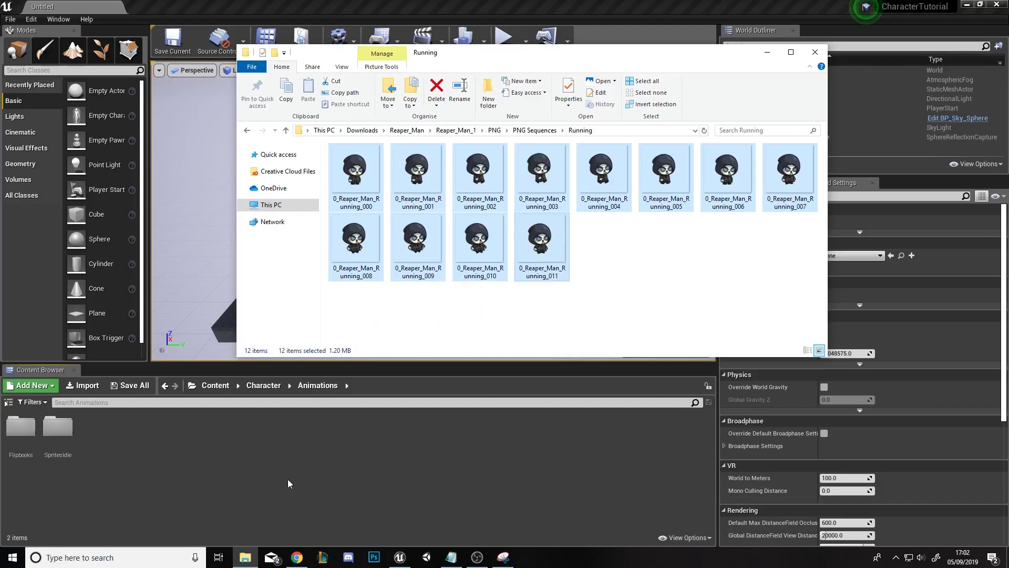
drag(288, 479, 295, 478)
click(95, 428)
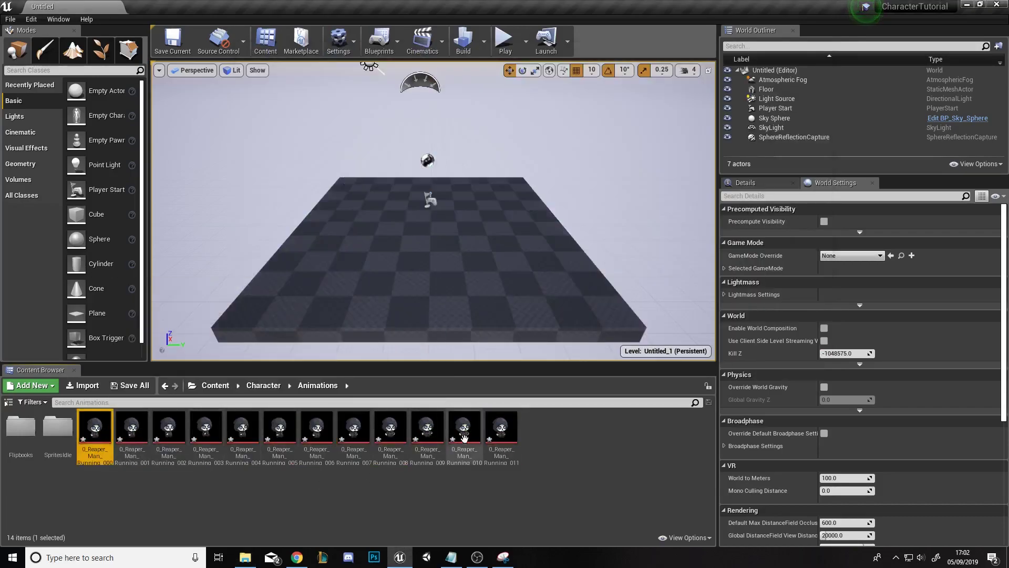
Step: Apply Paper2D texture settings to all 12 Running textures
shift+click(501, 429)
right_click(499, 432)
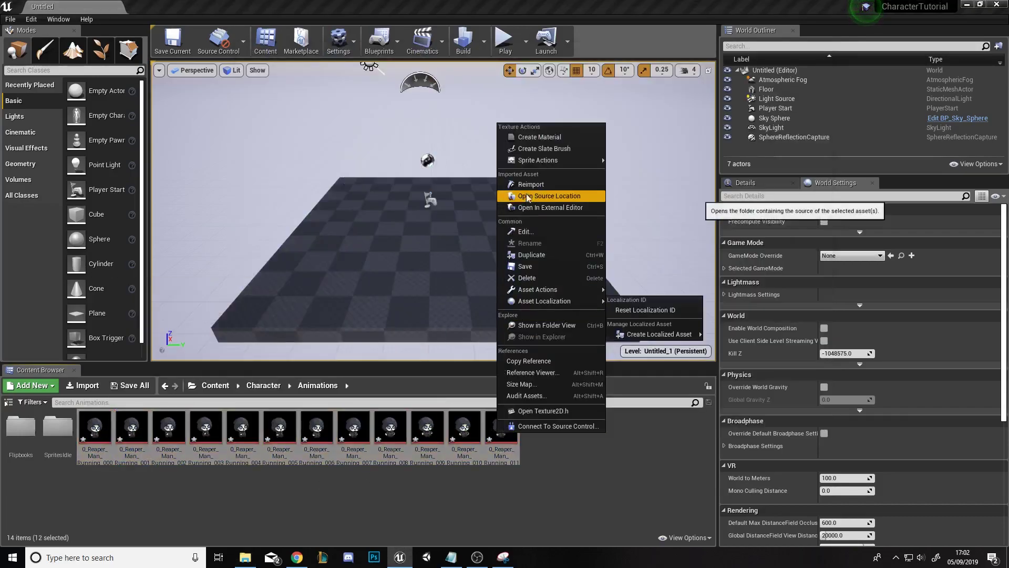
mouse_move(538, 164)
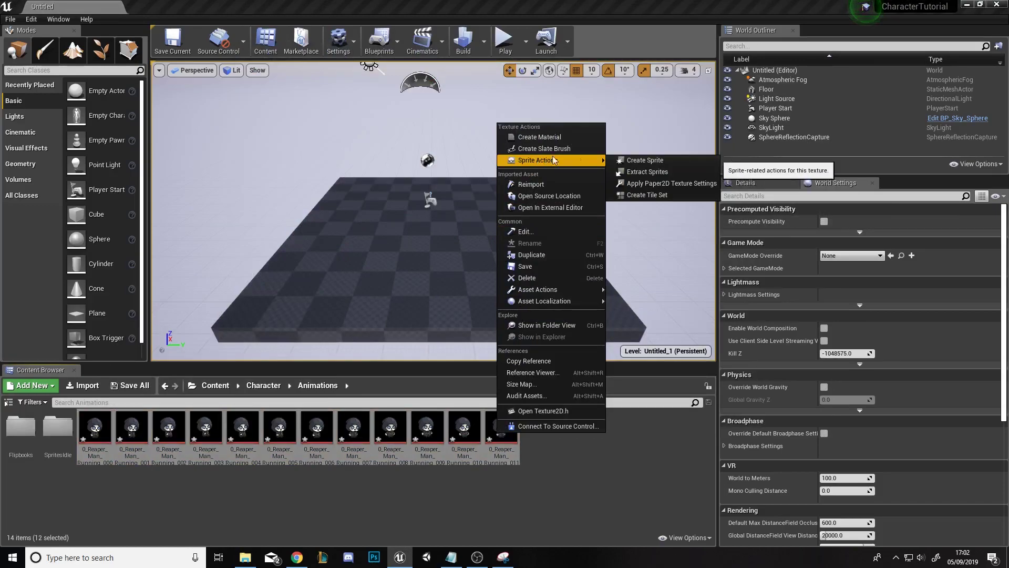
click(670, 182)
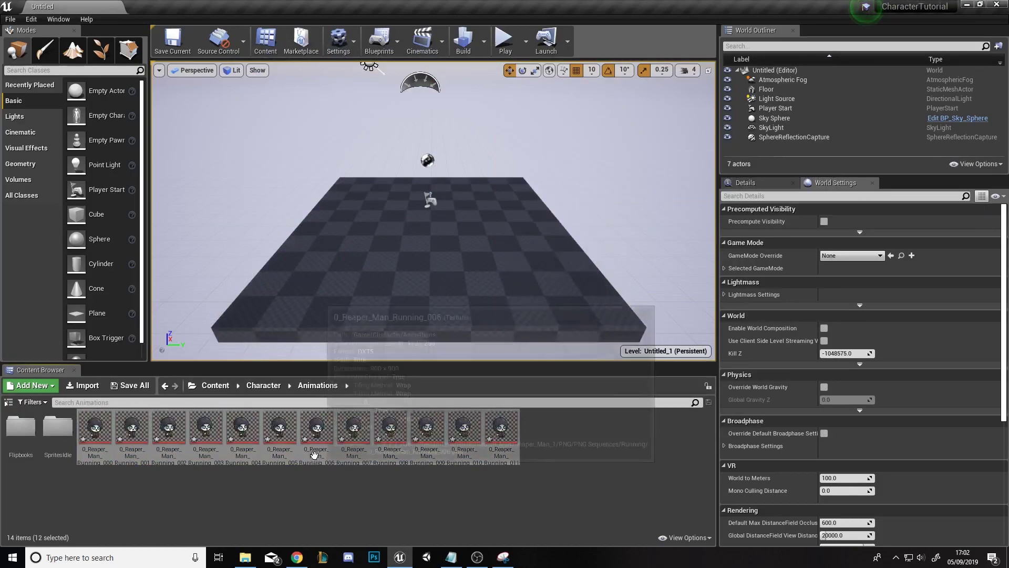
Step: Extract a sprite from each of the 12 Running textures, Running_000 through Running_011
right_click(321, 431)
mouse_move(378, 161)
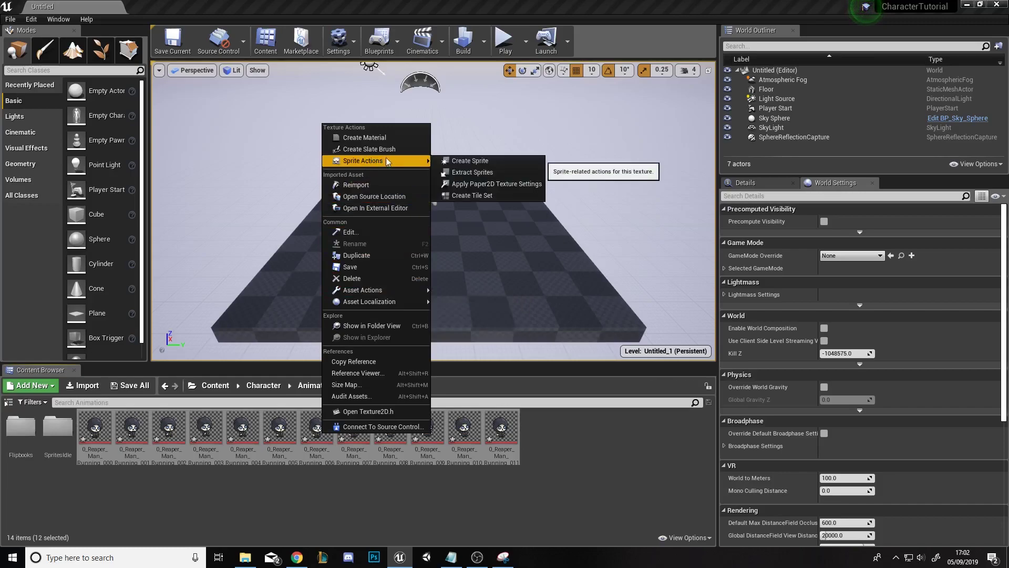
click(473, 169)
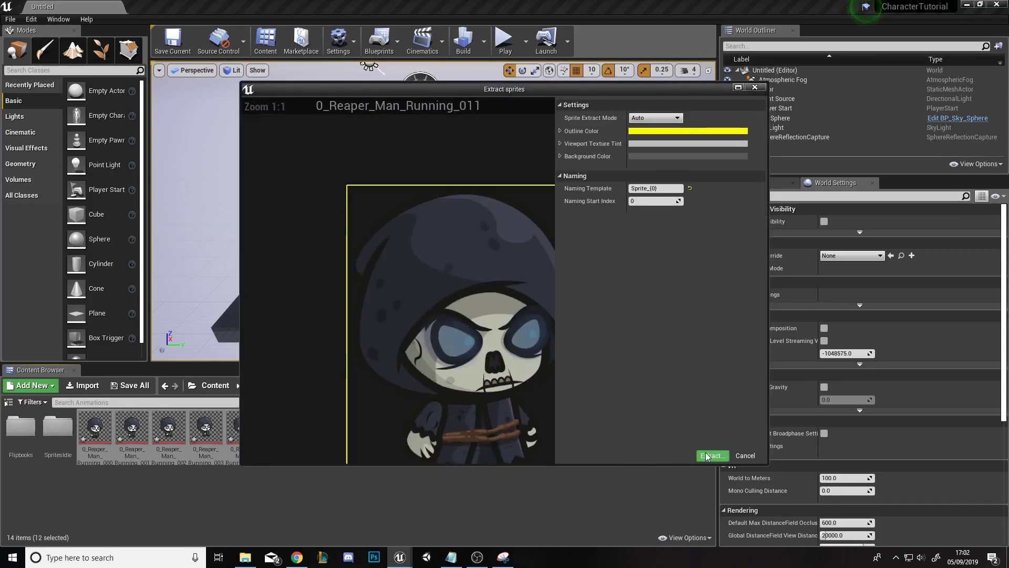
click(711, 455)
click(710, 456)
click(710, 456)
click(710, 456)
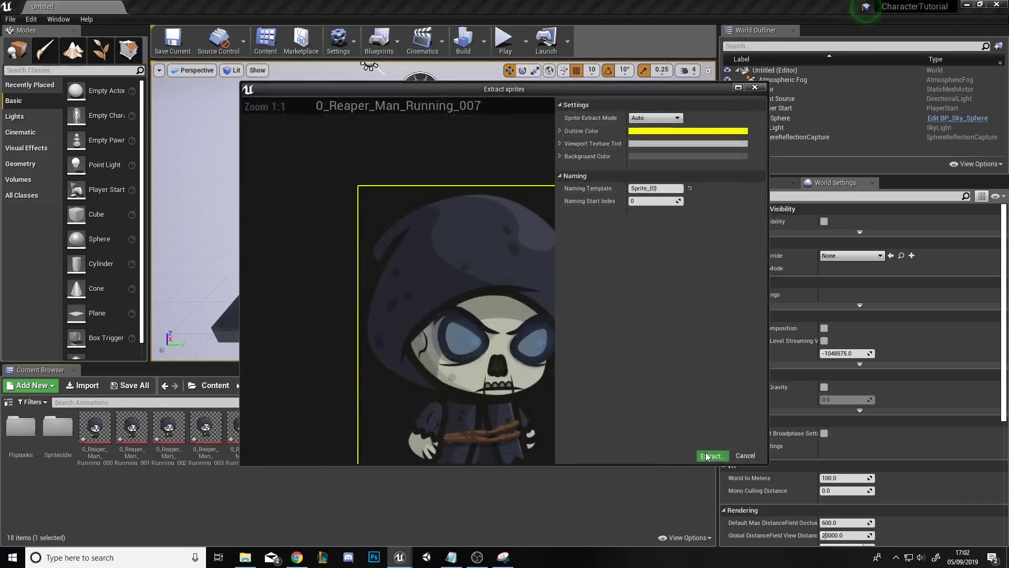
click(707, 455)
click(707, 455)
click(707, 455)
click(707, 455)
click(707, 456)
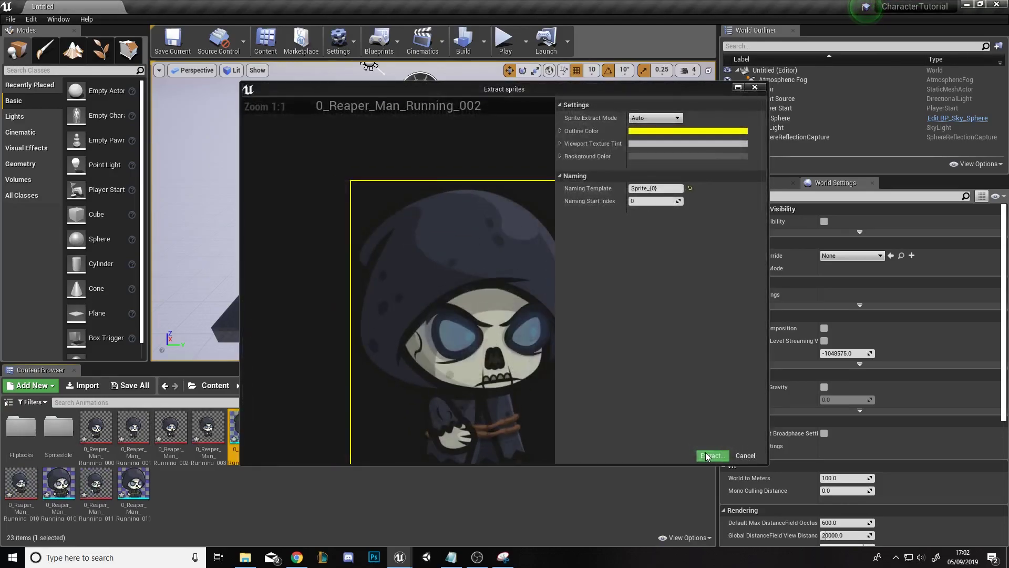
click(706, 455)
click(707, 456)
click(707, 456)
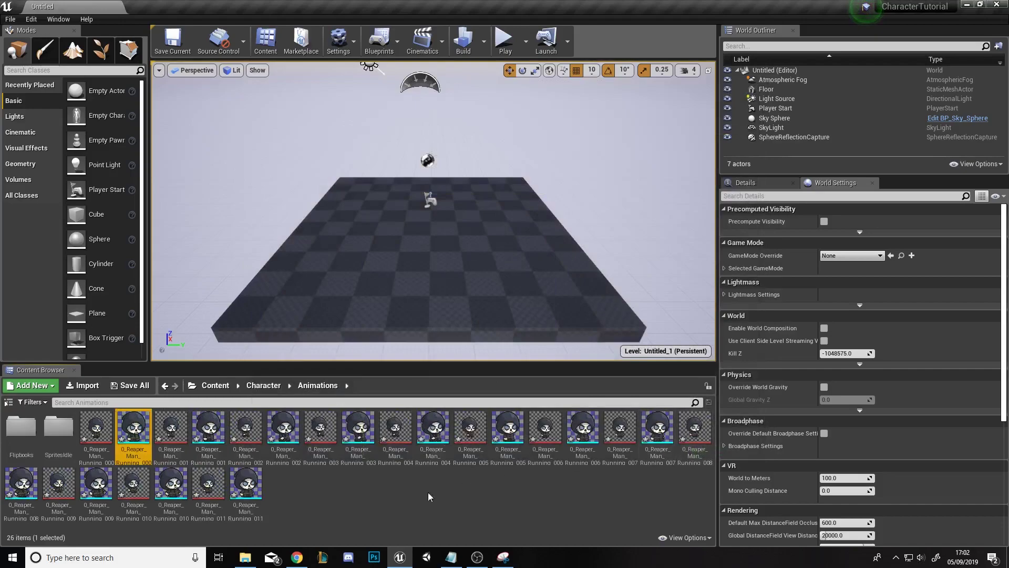
Step: Create a new Paper Flipbook named Run and dock its editor beside the level
right_click(353, 507)
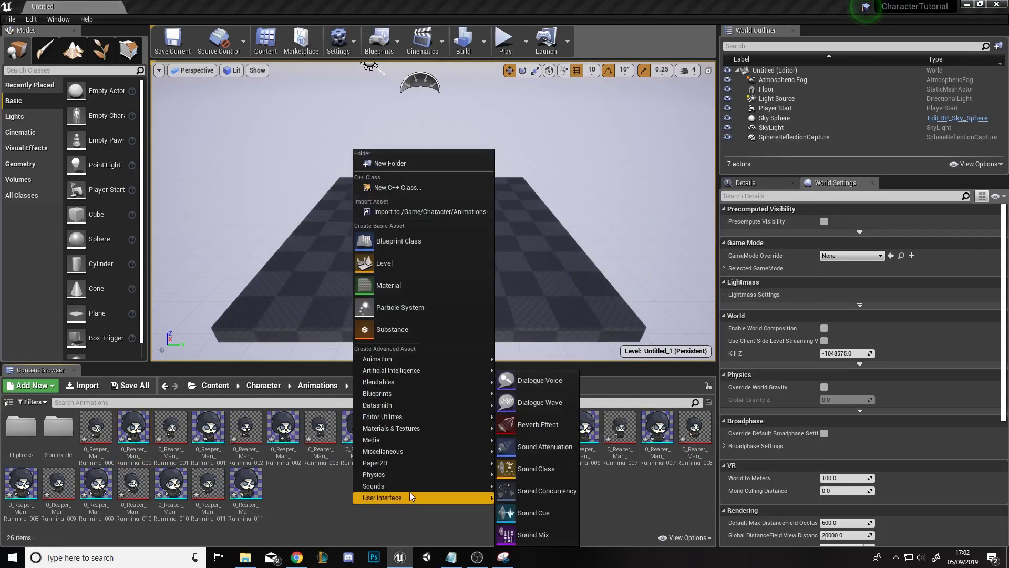
mouse_move(408, 464)
click(518, 477)
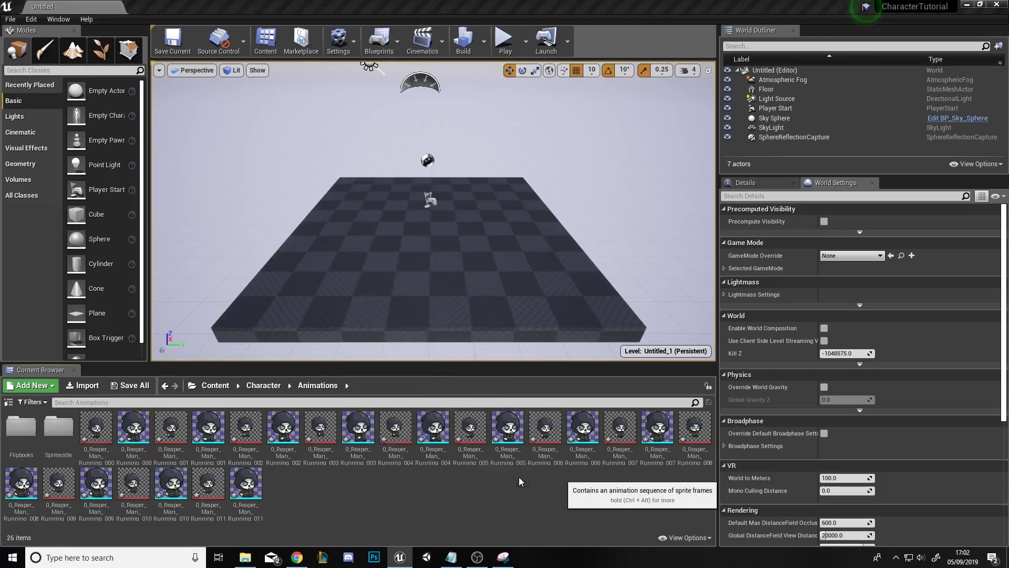
text(Run)
key(Return)
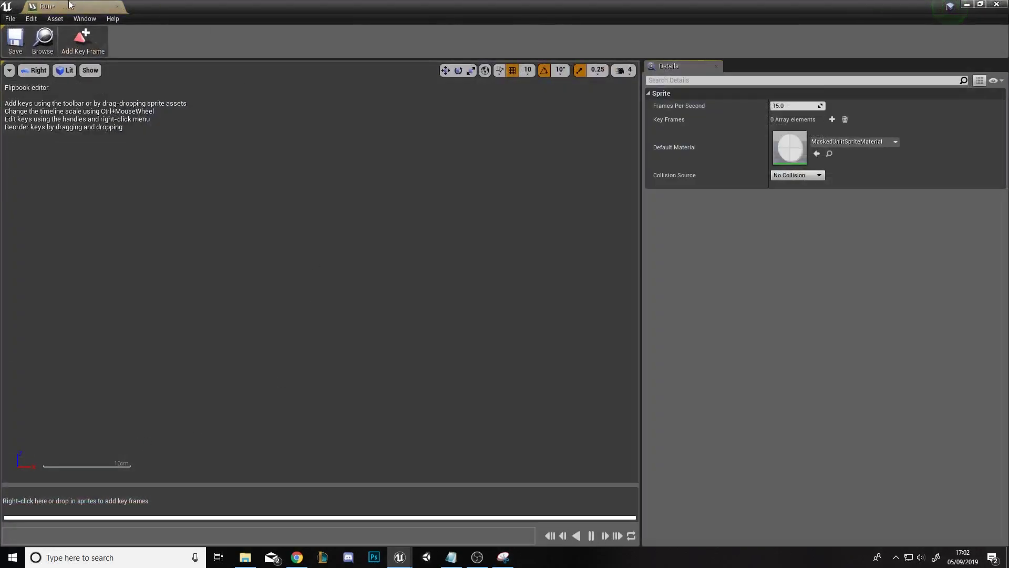
drag(70, 5, 163, 6)
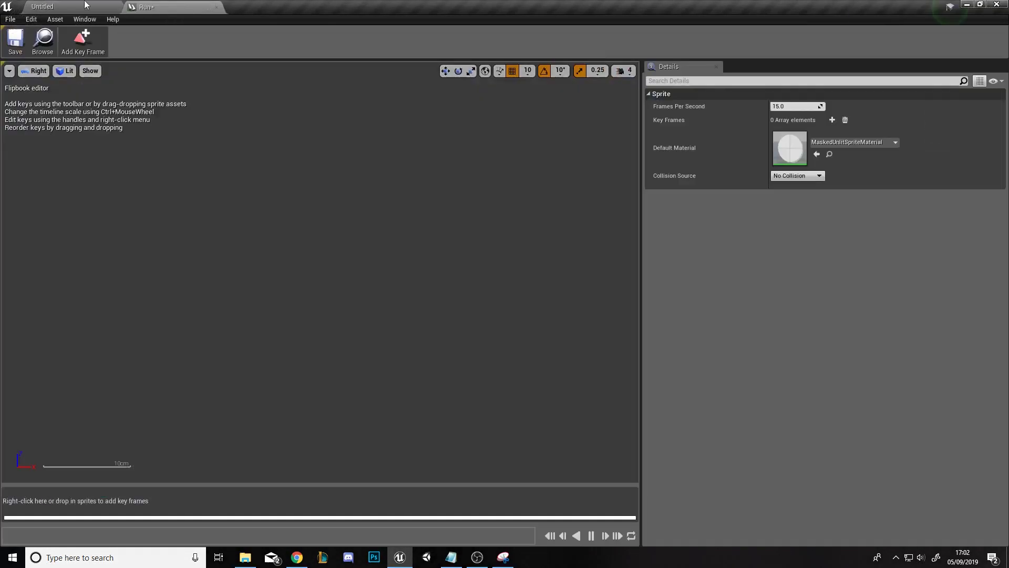
click(52, 6)
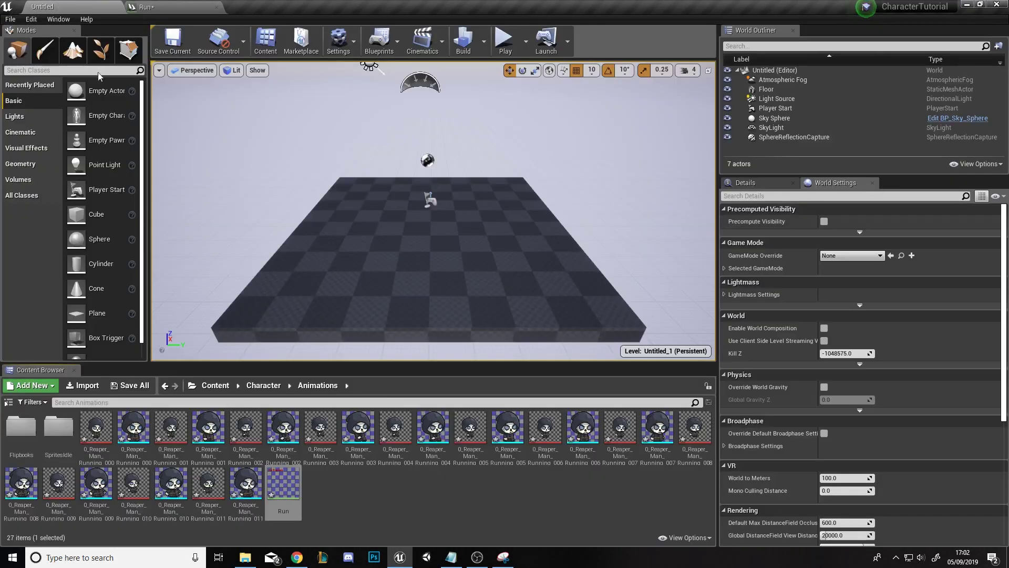
Step: Select the 12 Running sprites, Running_000 to Running_011, excluding the Run flipbook
ctrl+click(141, 439)
ctrl+click(208, 436)
ctrl+click(282, 436)
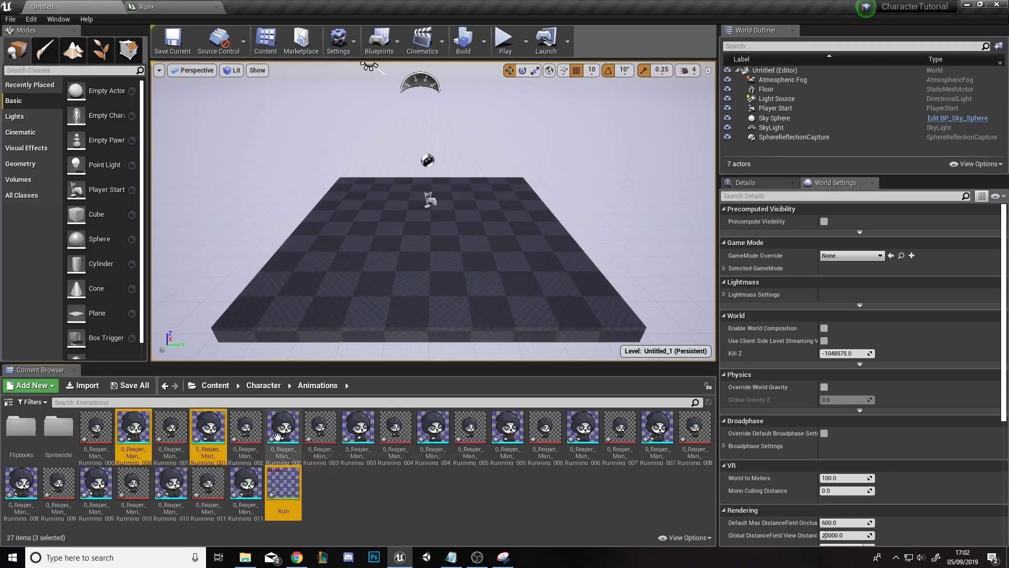
ctrl+click(372, 439)
ctrl+click(433, 437)
ctrl+click(508, 436)
ctrl+click(582, 436)
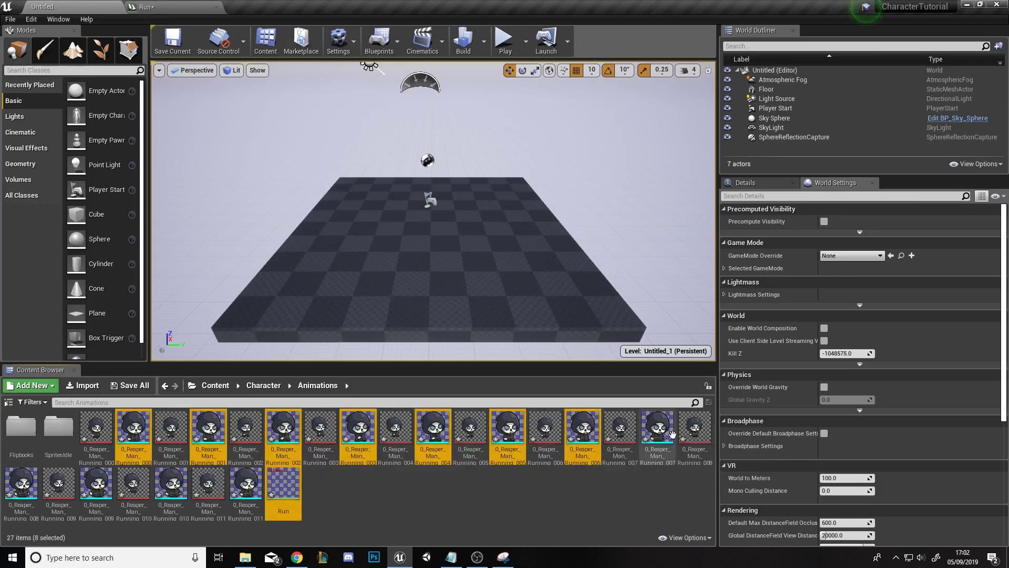
ctrl+click(657, 431)
ctrl+click(245, 482)
ctrl+click(171, 482)
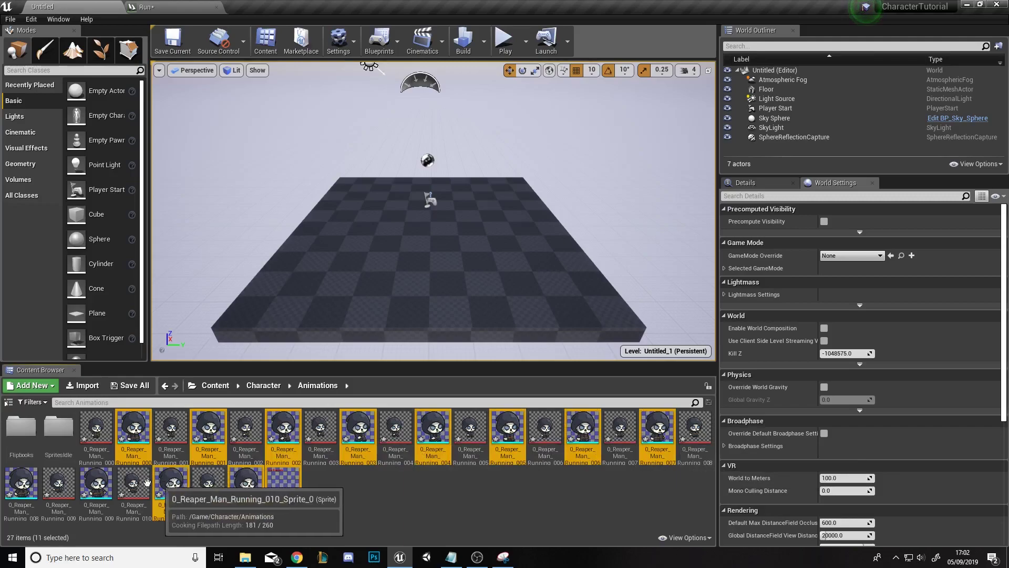
ctrl+click(95, 482)
ctrl+click(21, 482)
ctrl+click(283, 482)
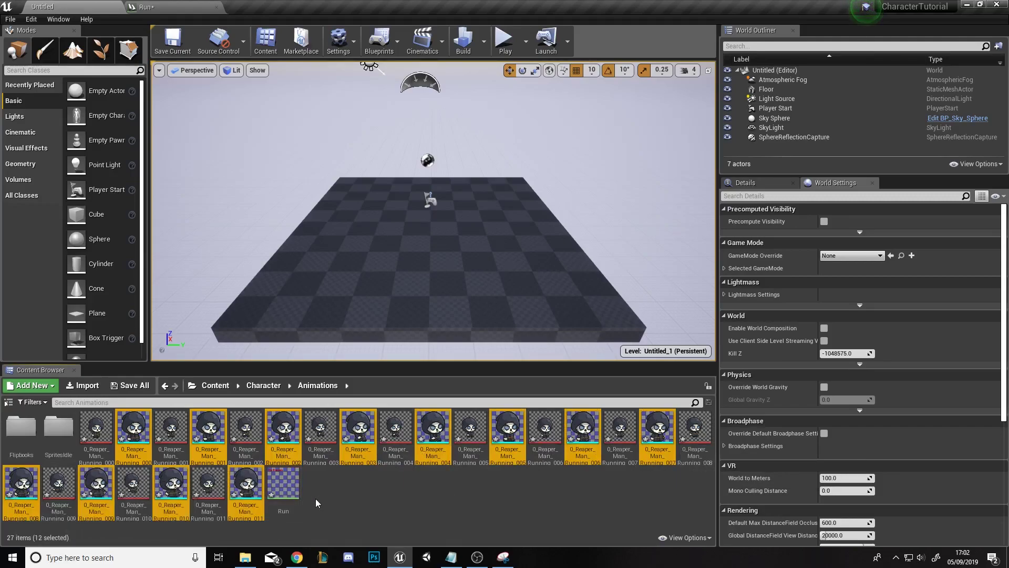
Step: Add the 12 Running sprites as Run's key frames at 15 fps and save it
drag(253, 495, 136, 498)
scroll(264, 362, down, 5)
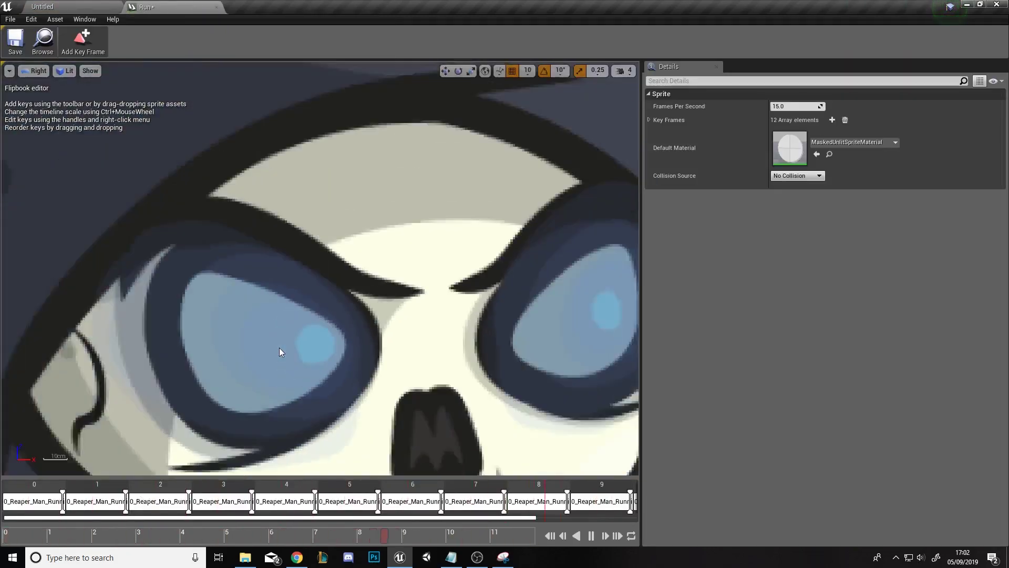
scroll(279, 348, down, 3)
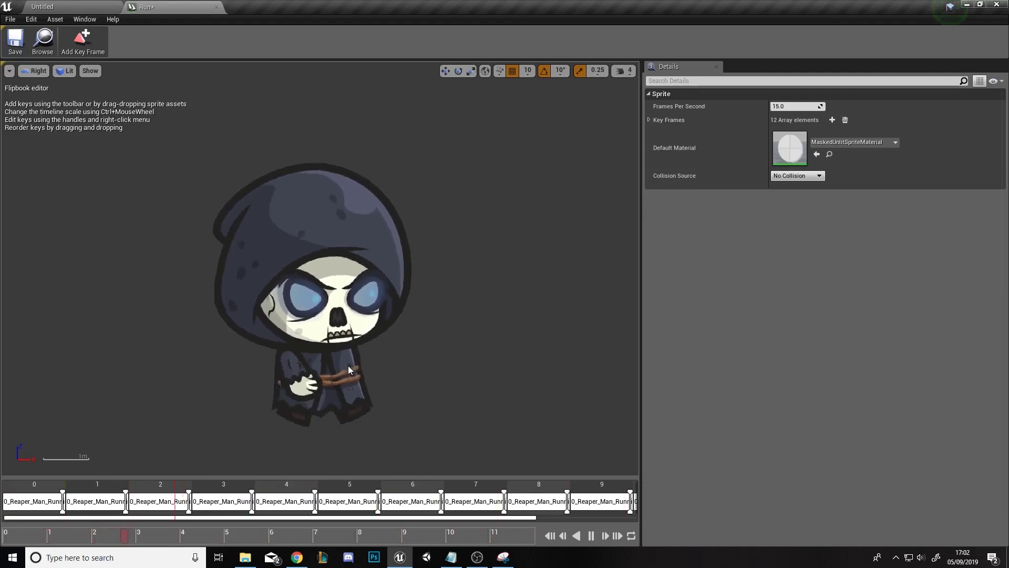
click(14, 42)
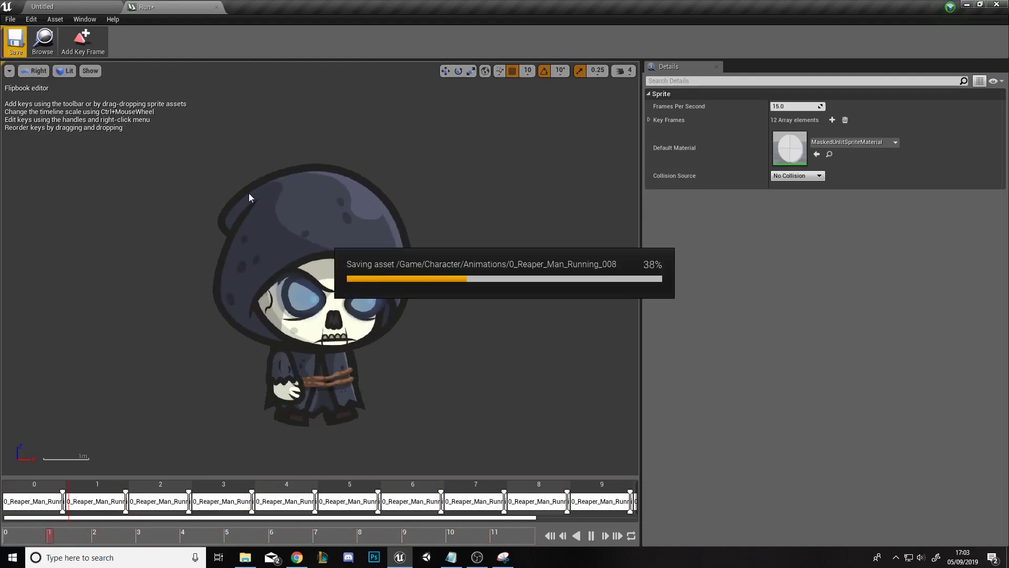
Step: Create a new SpritesRun folder inside Animations
click(94, 5)
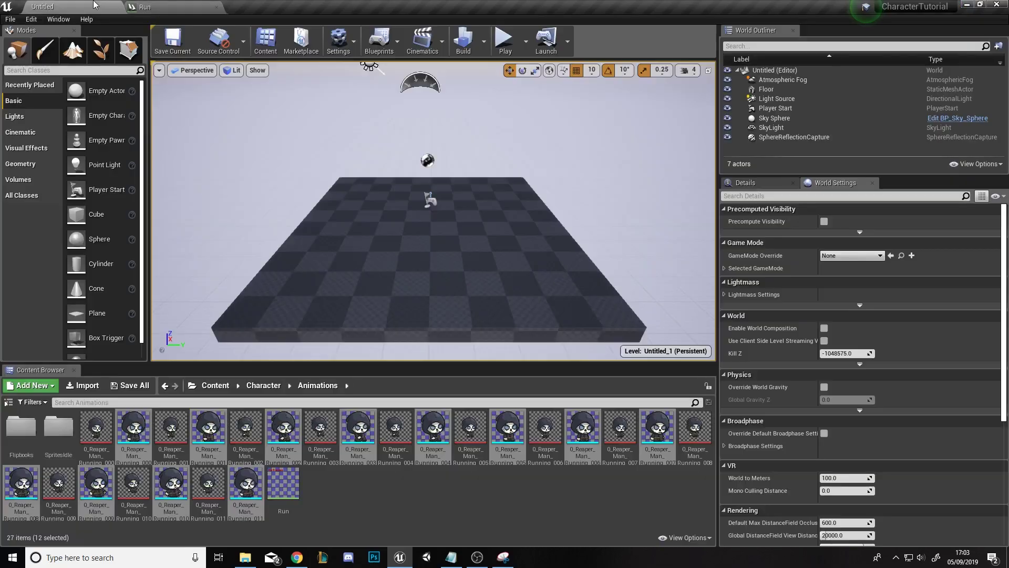
click(348, 497)
right_click(347, 498)
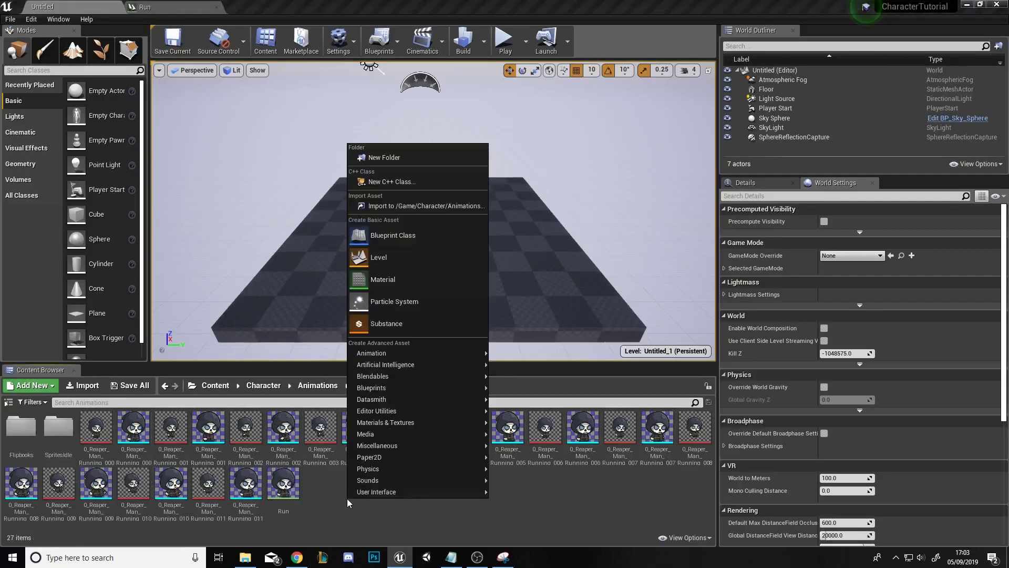
click(414, 158)
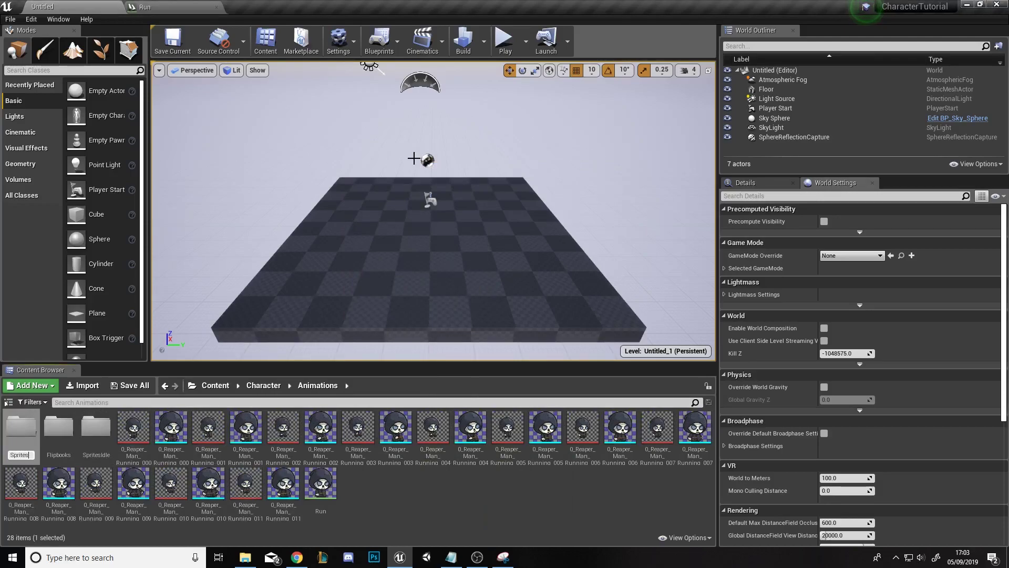
key(Return)
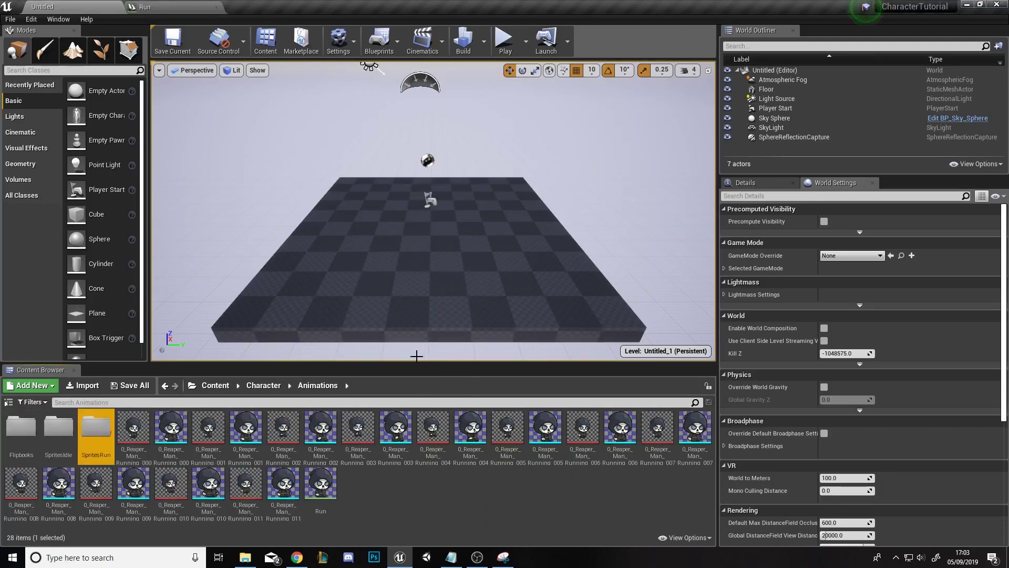
Step: Move the Run flipbook into Flipbooks and all running sprites into SpritesRun
drag(322, 486, 16, 445)
click(45, 458)
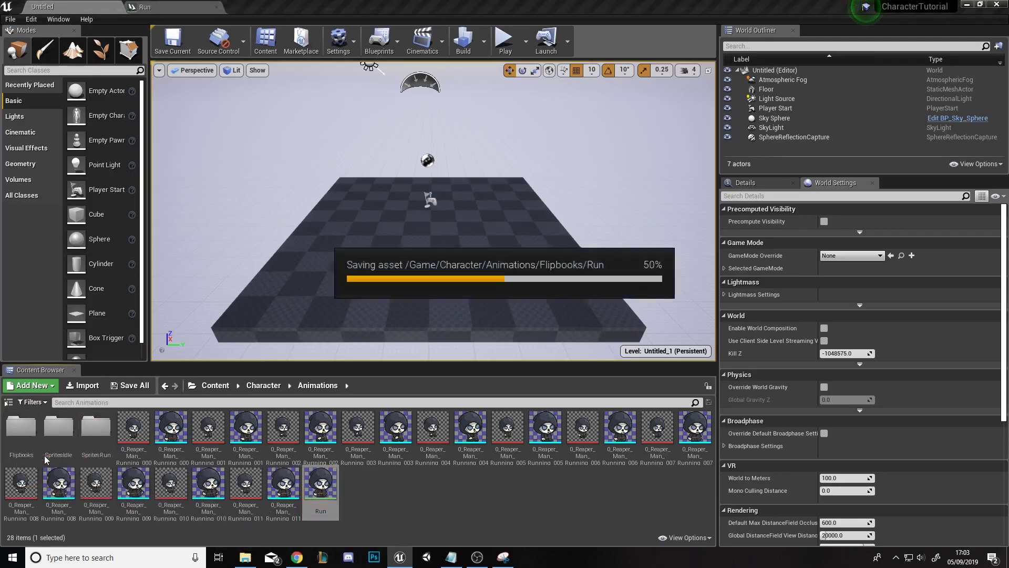
click(134, 439)
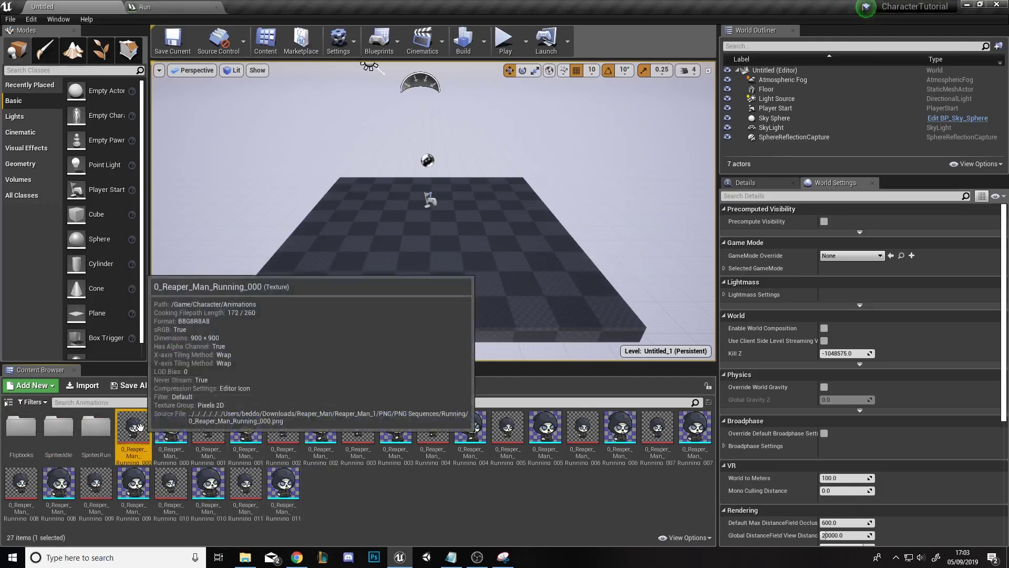
shift+click(285, 493)
drag(284, 493, 103, 440)
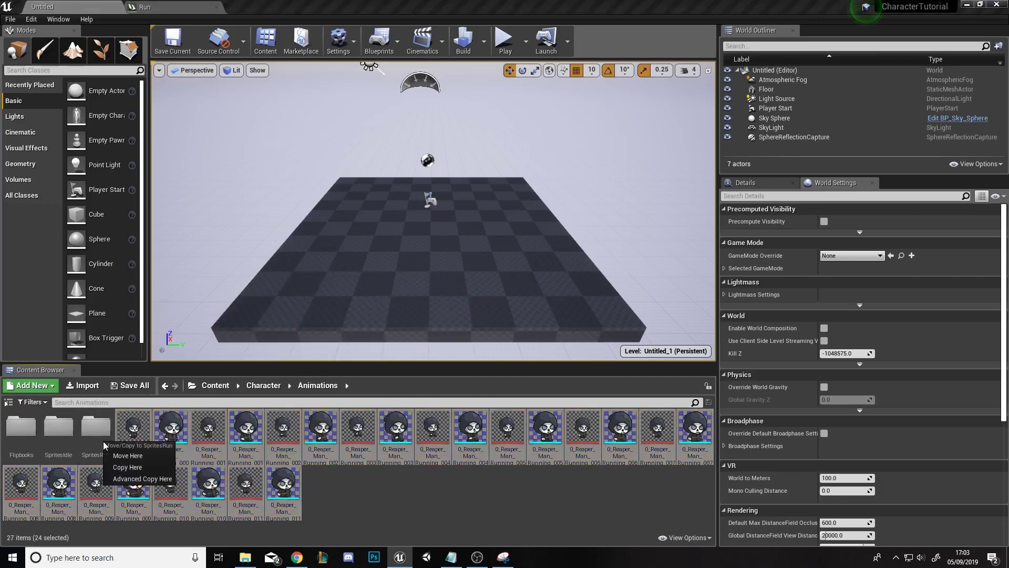
click(137, 456)
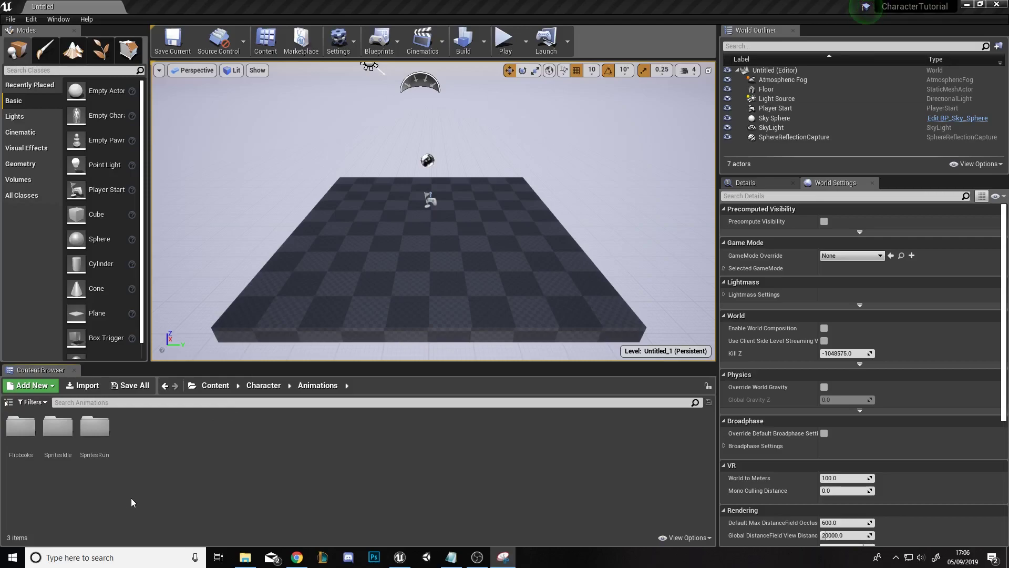
Step: Open Project Settings at the Input section
click(355, 40)
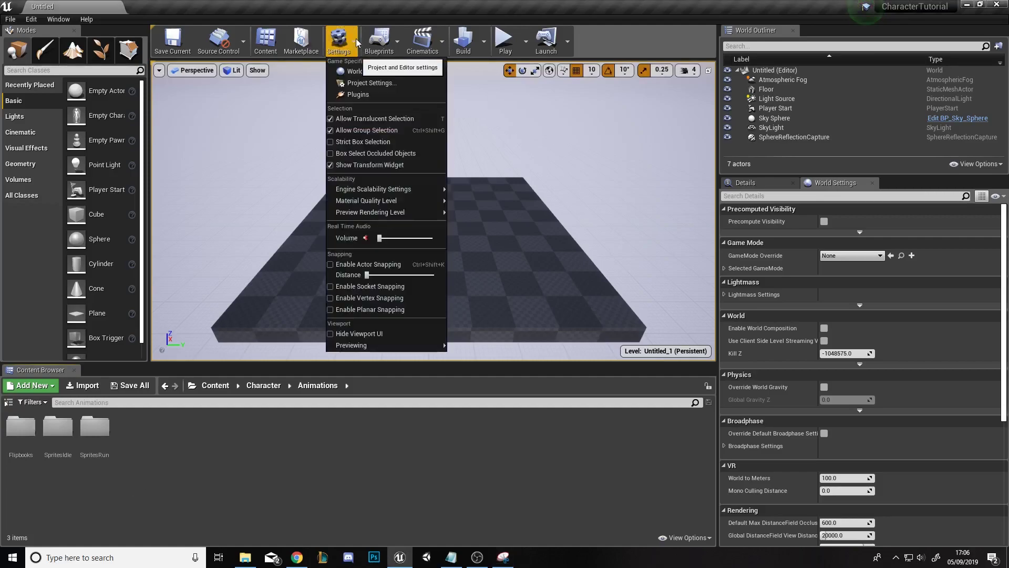
click(371, 84)
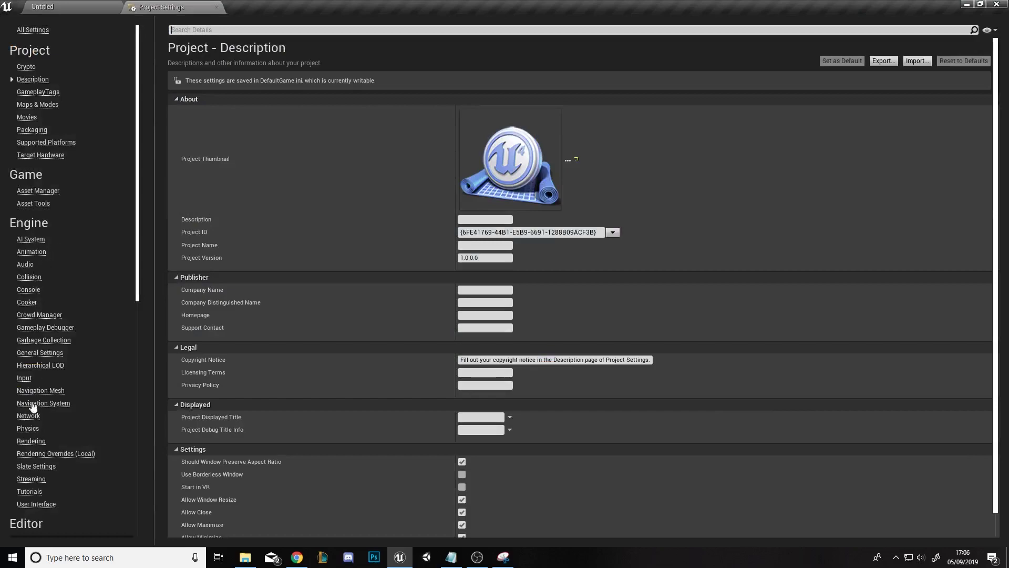
click(25, 377)
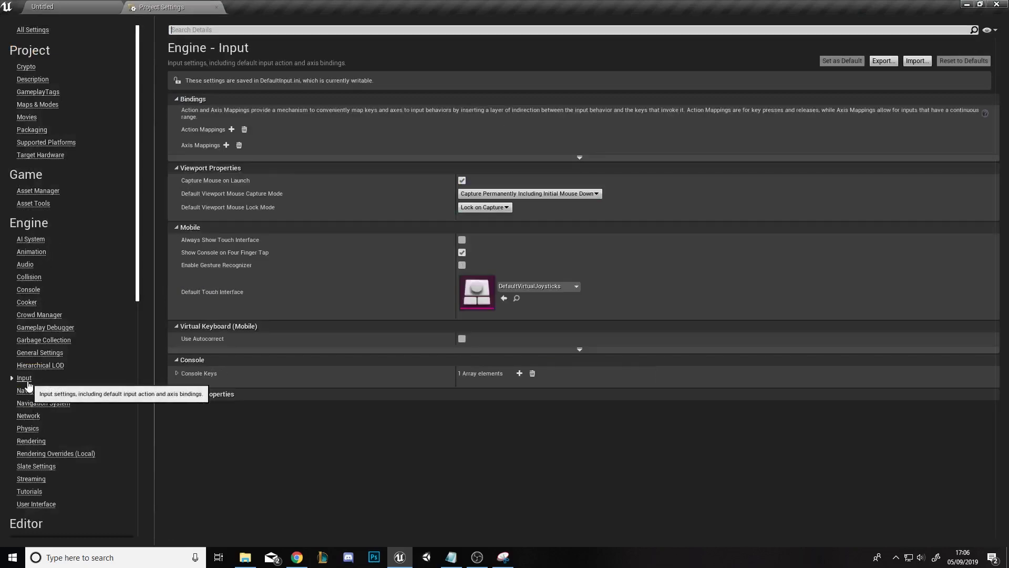
Step: Add an action mapping named Jump and bind it to the W key
click(232, 129)
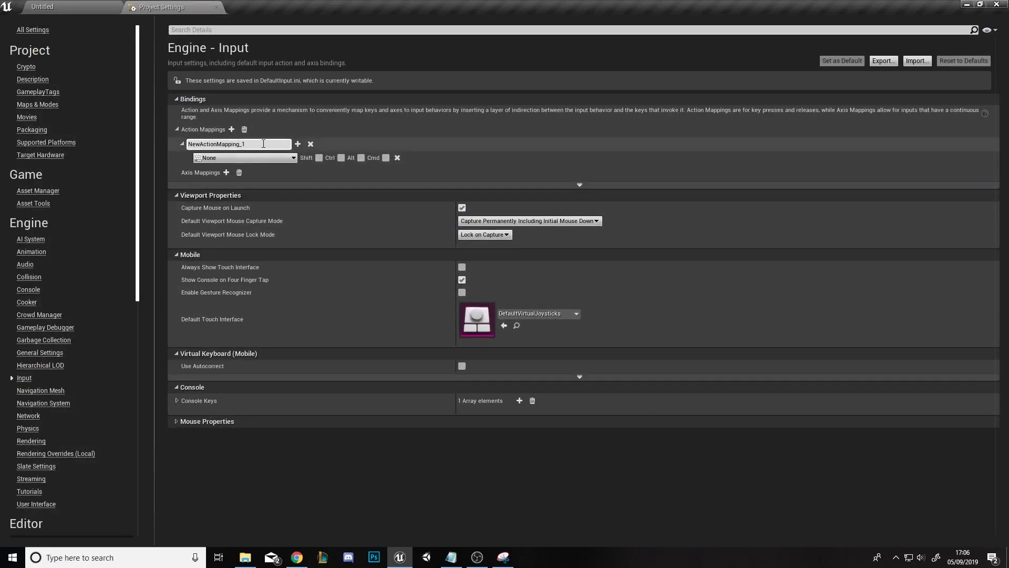
text(Jump)
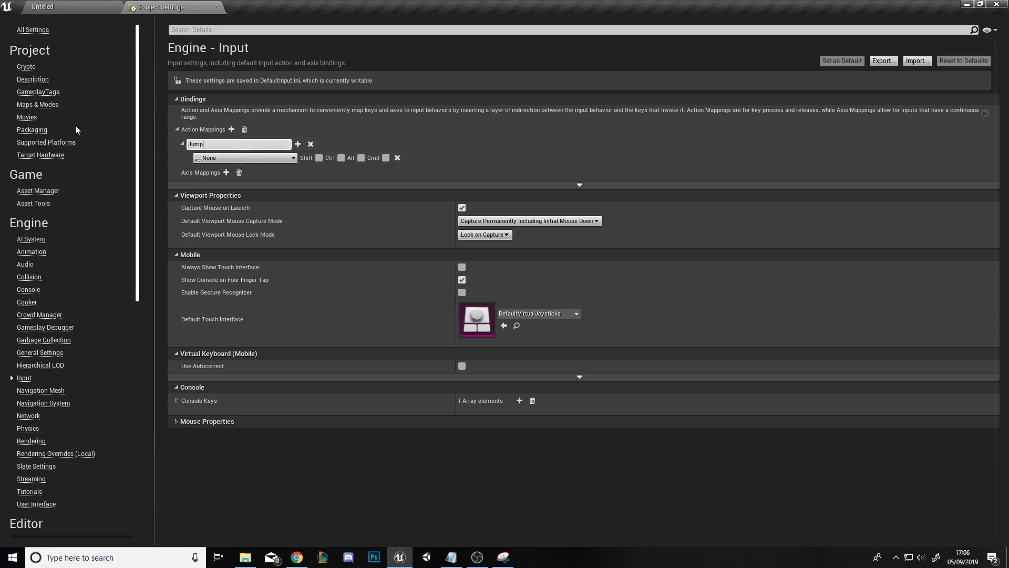
key(Return)
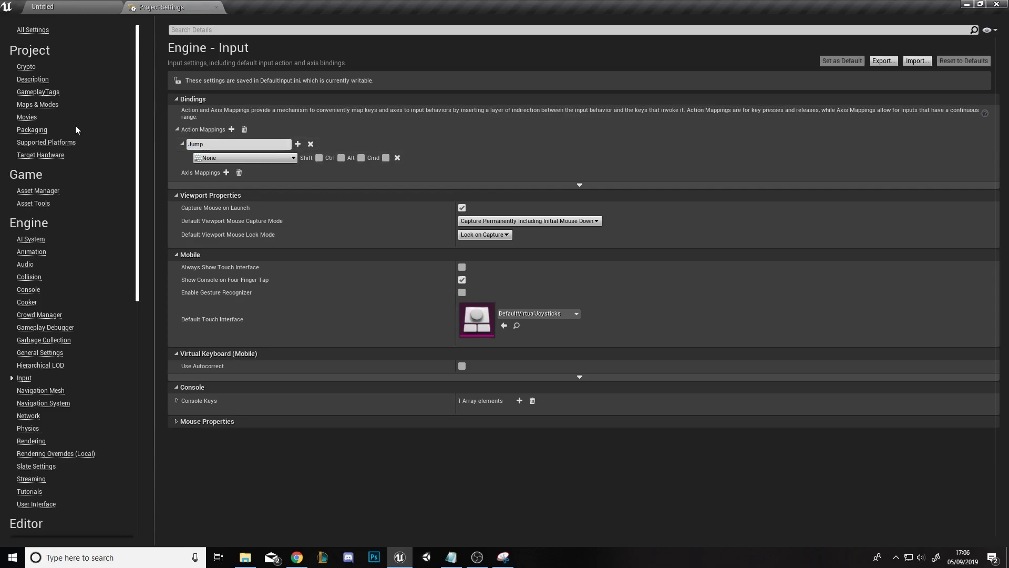
click(261, 159)
text(w)
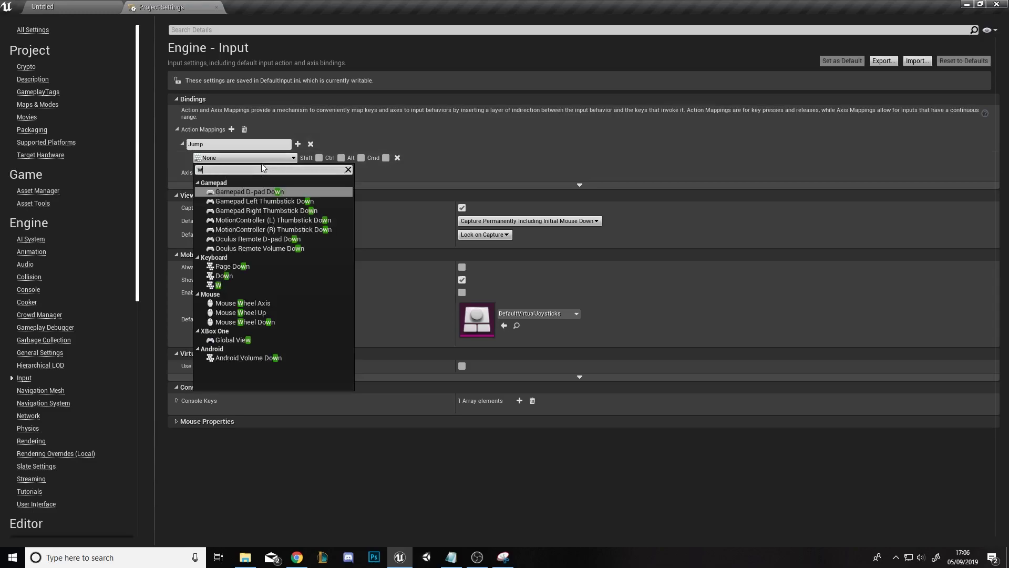
click(234, 286)
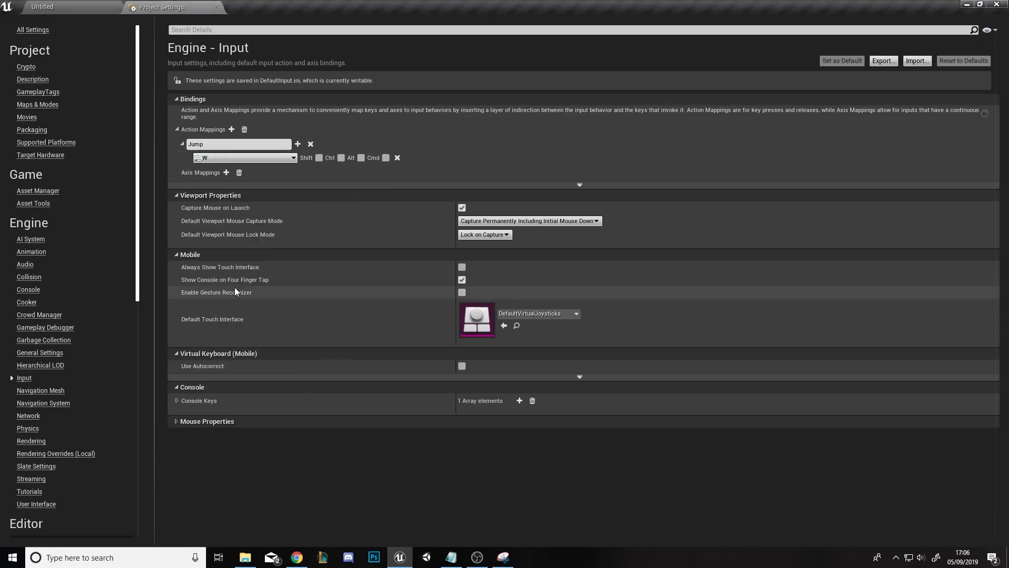
Step: Add an axis mapping named MoveHorizontally bound to the D key at scale 1.0
click(222, 176)
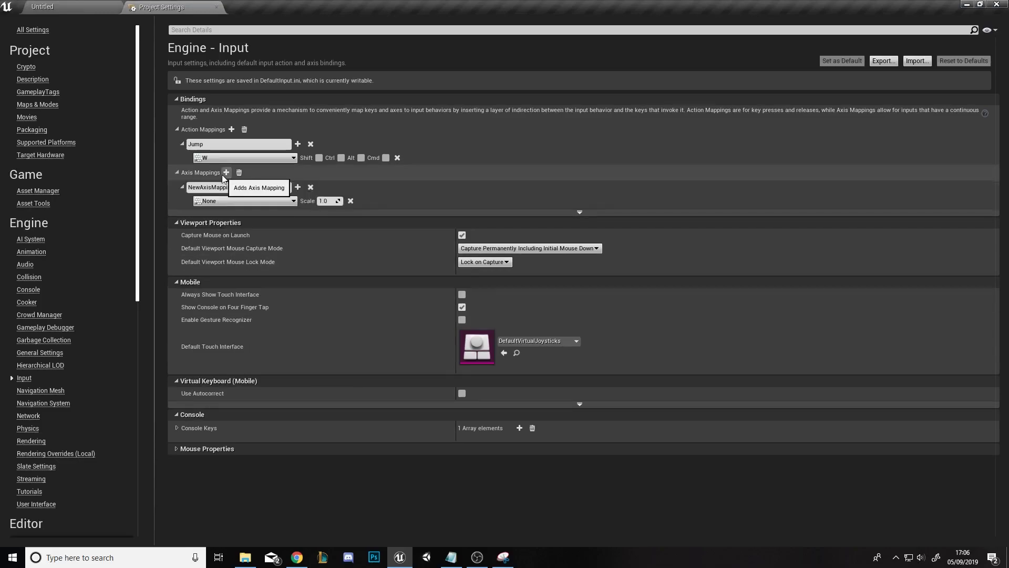
double_click(249, 185)
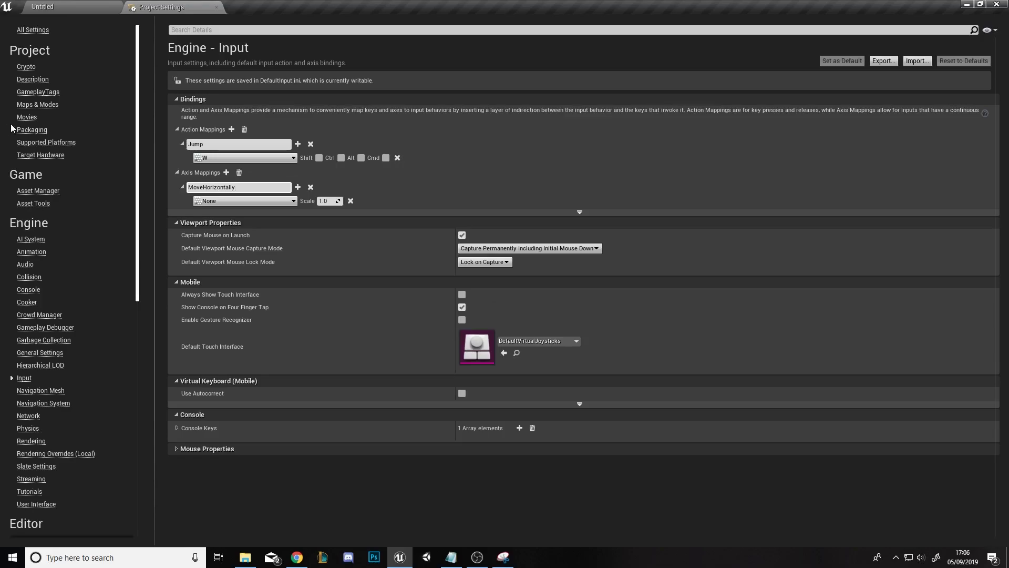
click(273, 202)
text(d)
scroll(271, 317, down, 10)
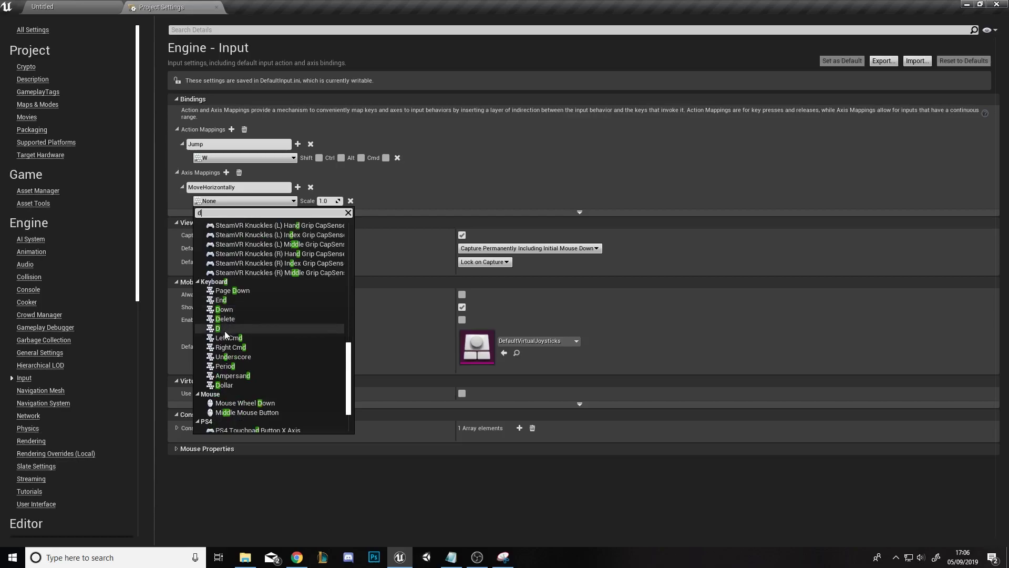
click(225, 328)
Step: Add a second MoveHorizontally key, A, with scale -1.0
click(298, 187)
click(260, 214)
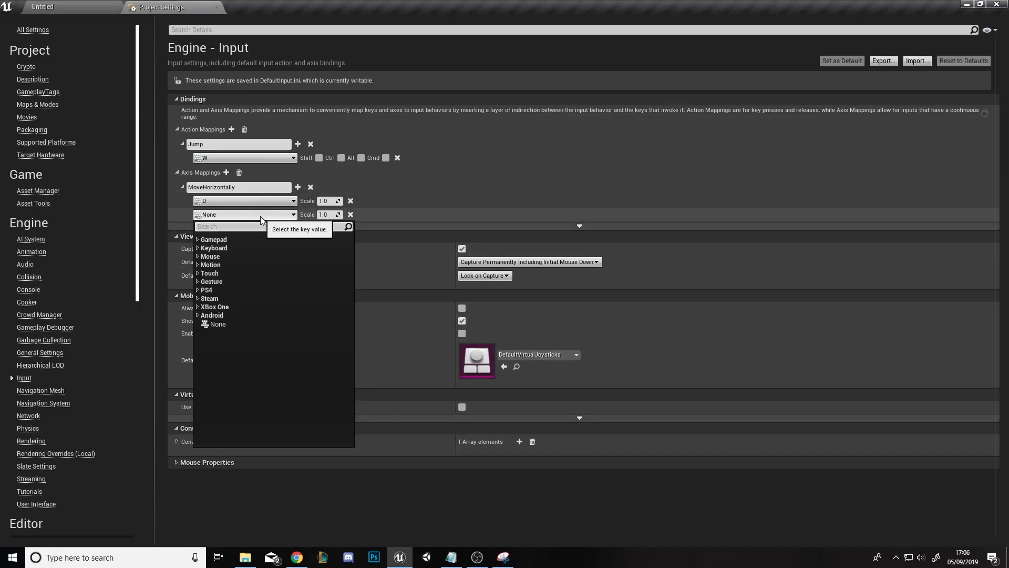
text(a)
scroll(260, 322, down, 15)
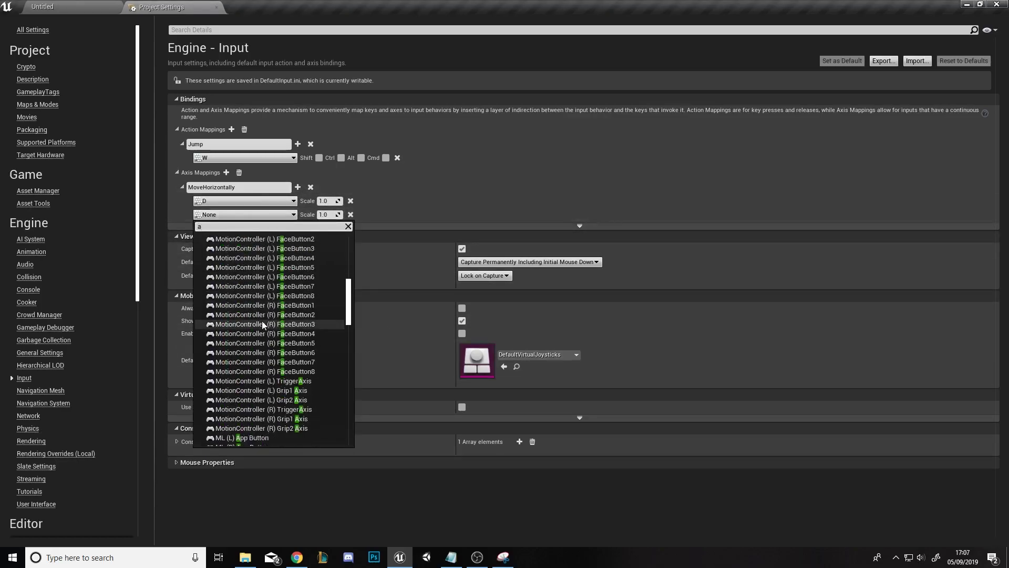
scroll(262, 321, down, 5)
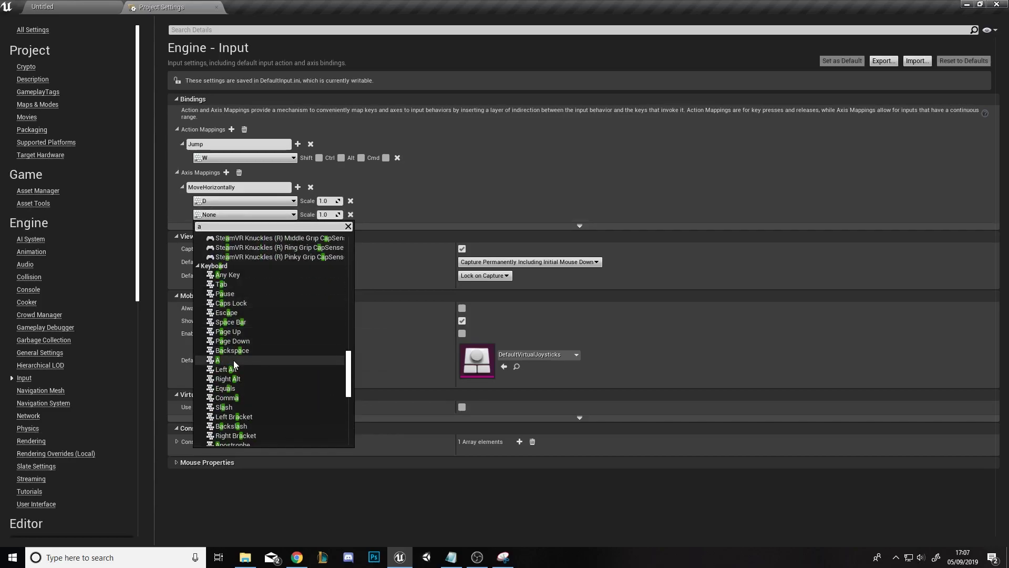
click(265, 361)
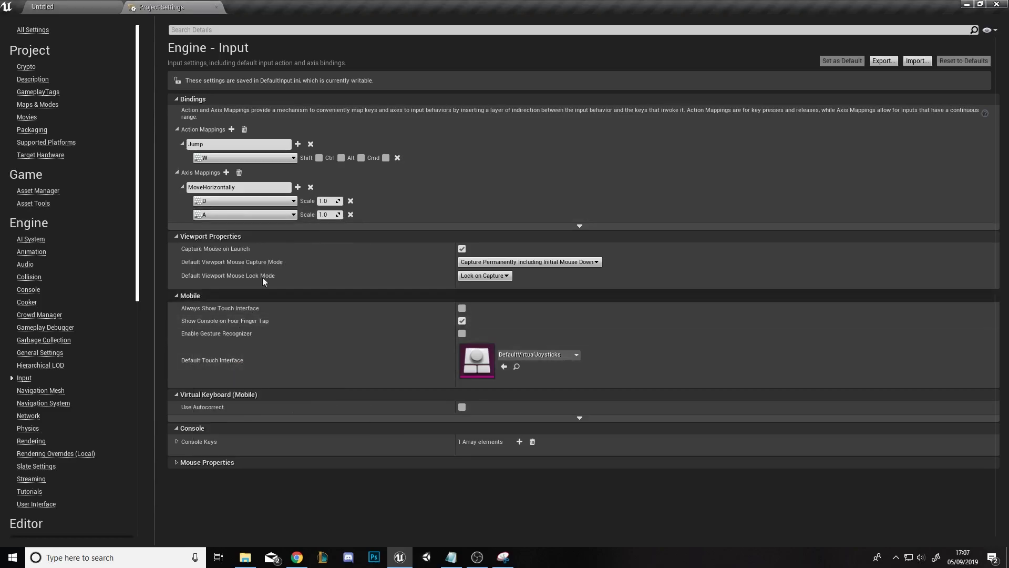
click(323, 215)
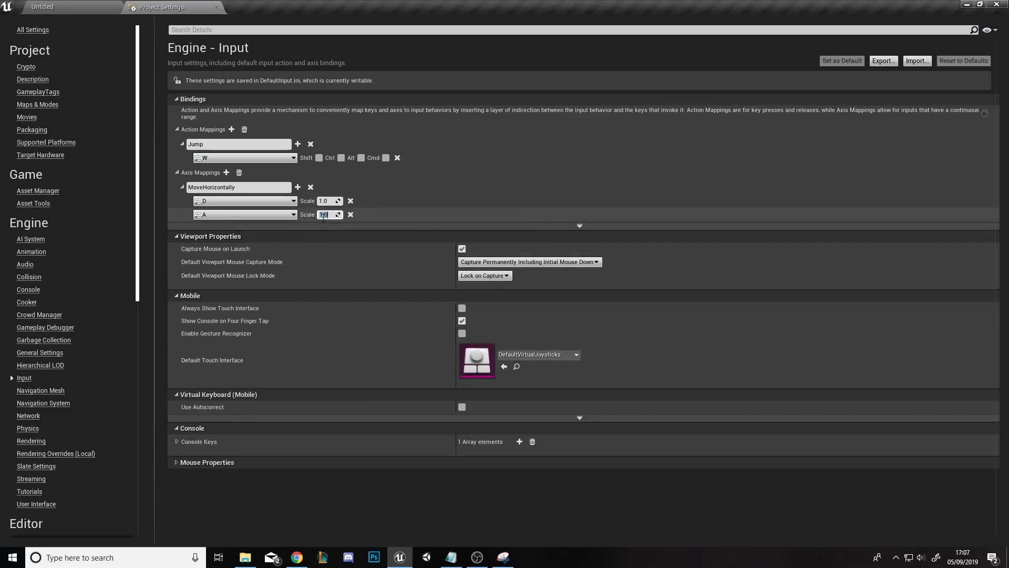
text(-1)
key(Return)
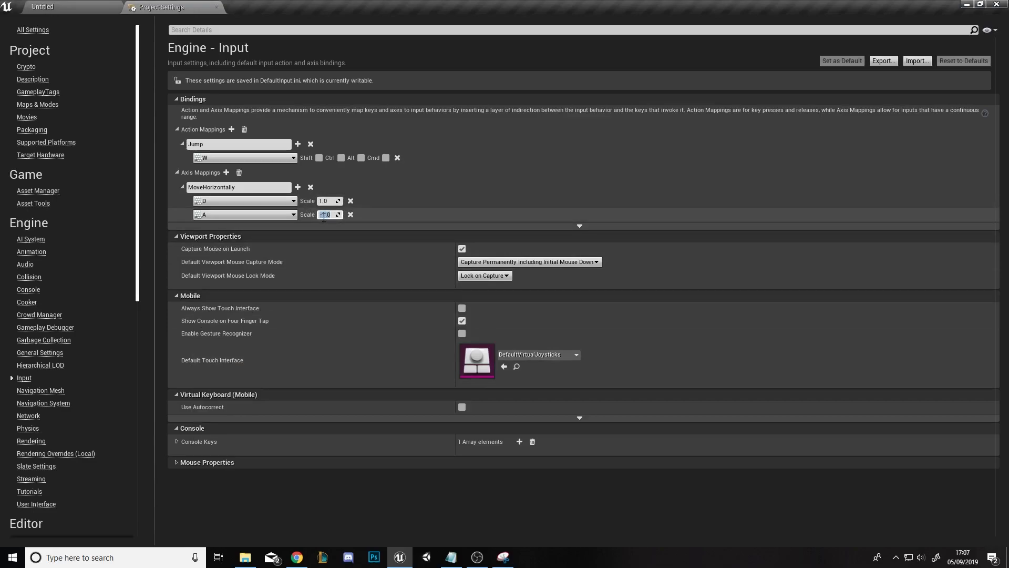